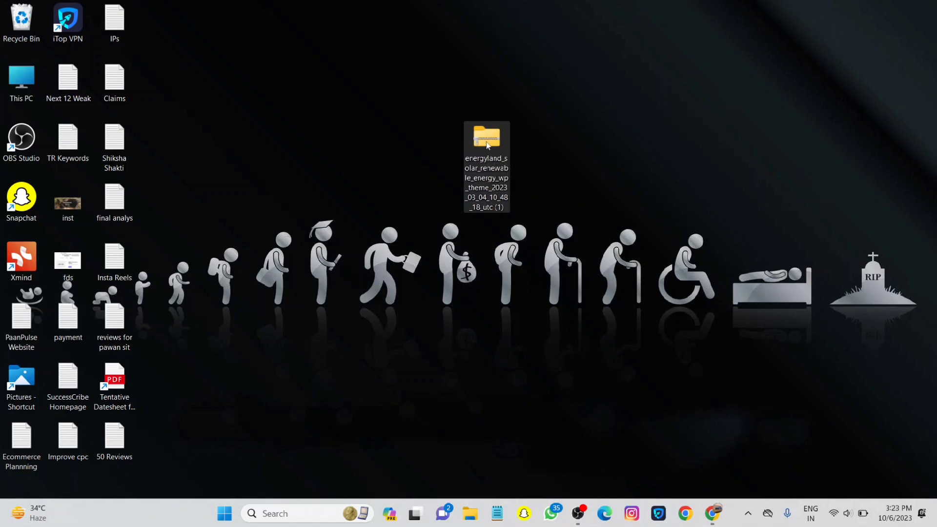
# Extract the zipped energyland theme to the desktop and move the extracted folder near the archive.
pyautogui.rightClick(486, 145)
pyautogui.click(542, 241)
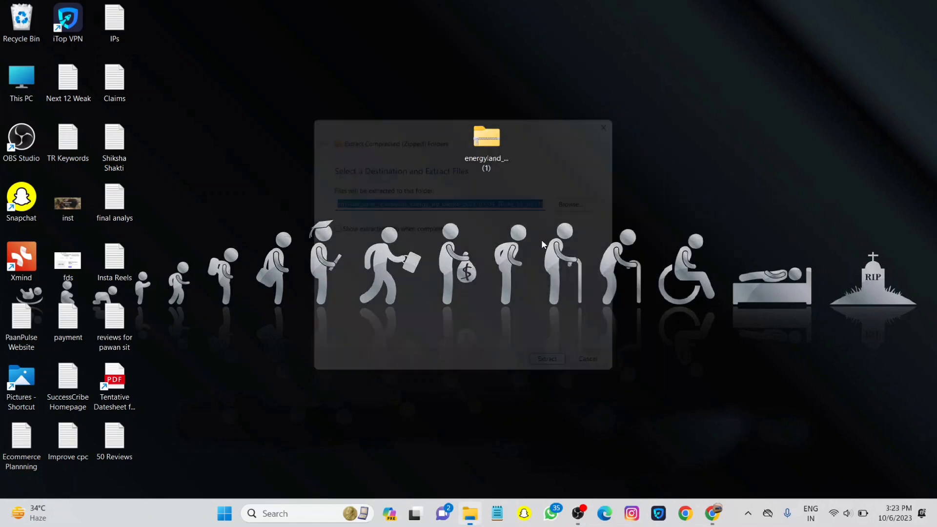
pyautogui.click(564, 380)
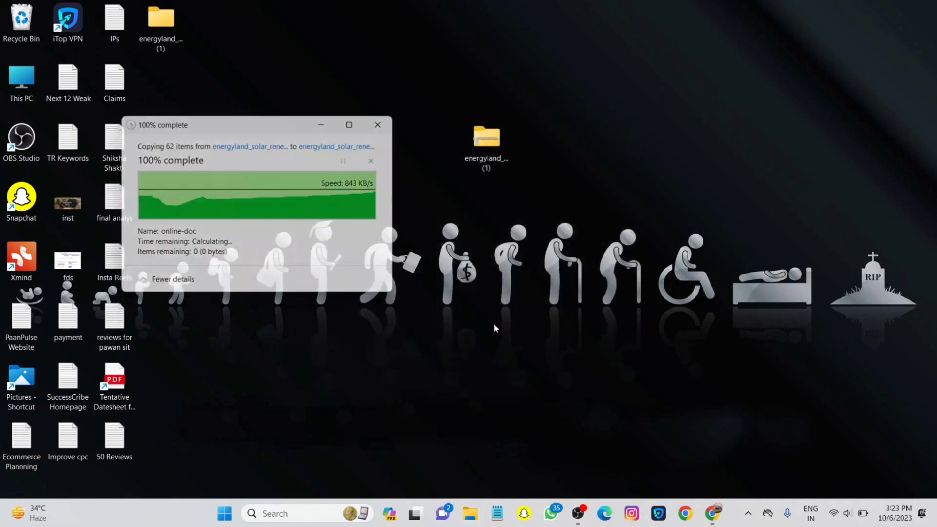
pyautogui.moveTo(174, 26); pyautogui.dragTo(441, 156)
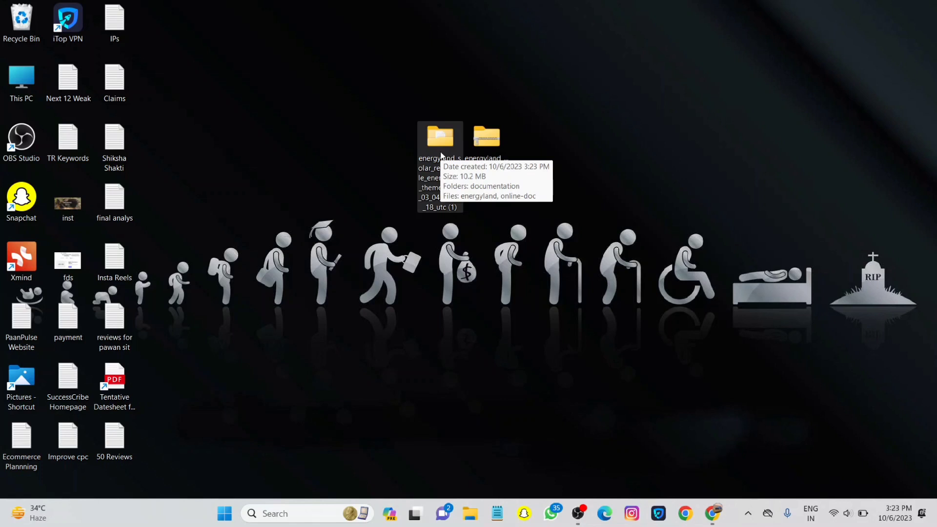
pyautogui.moveTo(441, 155); pyautogui.dragTo(393, 95)
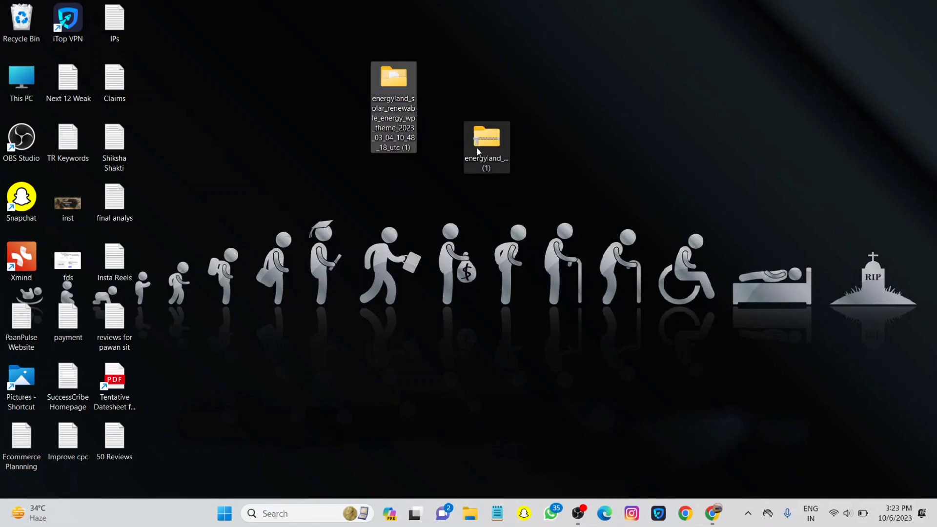
pyautogui.click(574, 65)
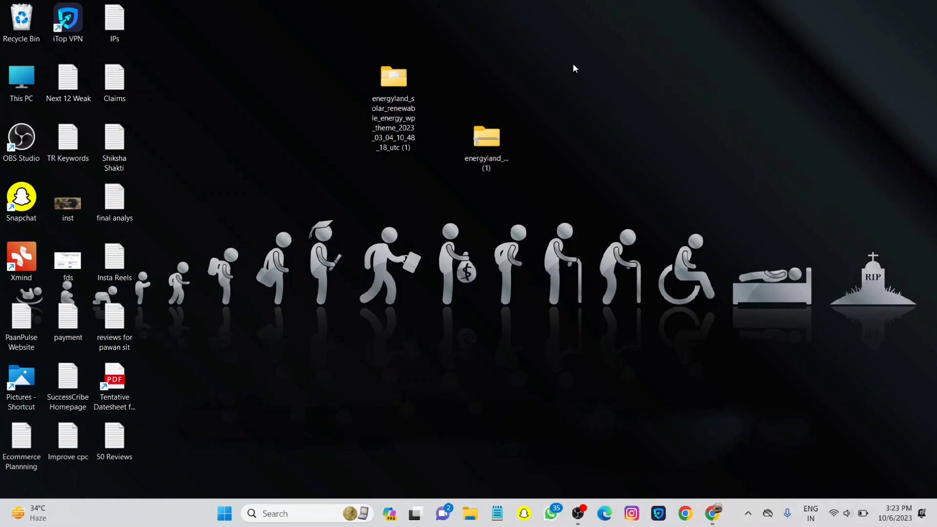
# Open the extracted energyland theme folder and enlarge its file icons to examine the contents.
pyautogui.doubleClick(394, 78)
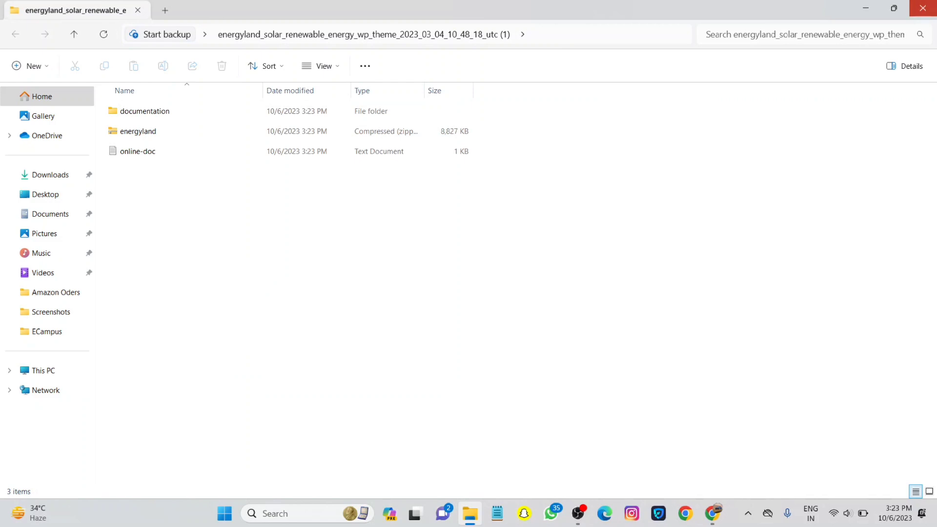
pyautogui.click(922, 8)
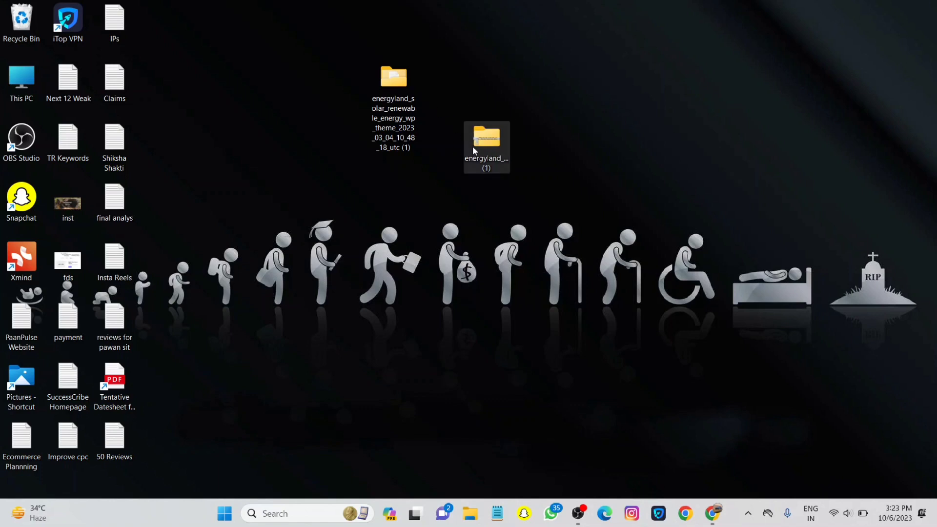
pyautogui.doubleClick(380, 106)
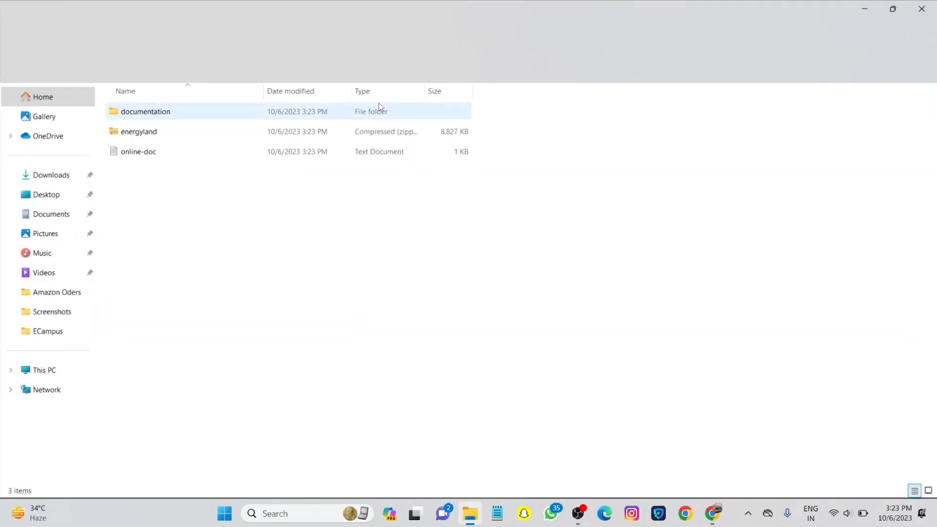
pyautogui.scroll(3, 138, 141)
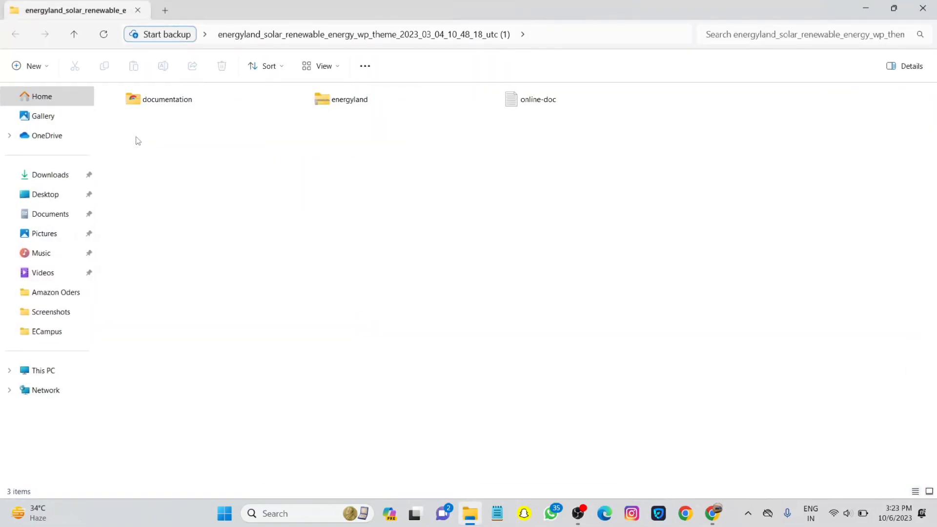
pyautogui.scroll(4, 342, 120)
pyautogui.scroll(1, 142, 127)
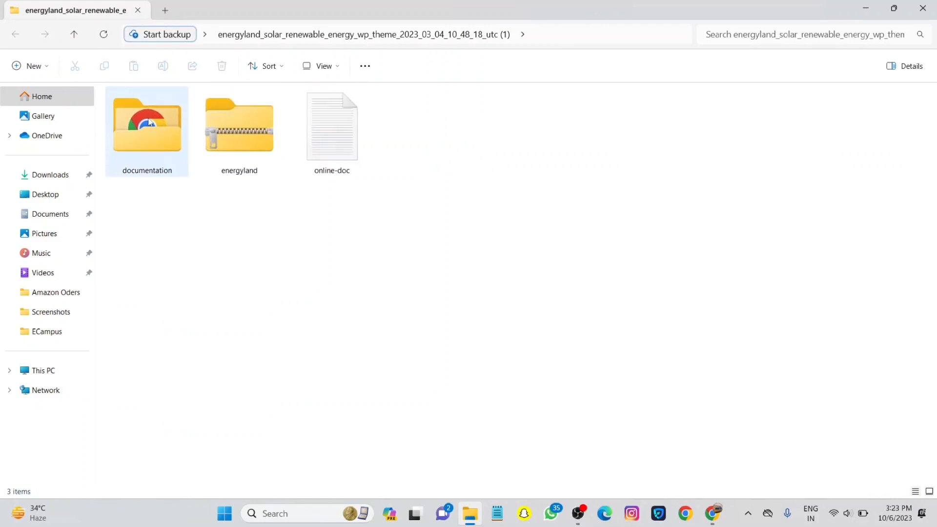
# Switch to the WordPress admin in Chrome and open the upload form for adding a new theme.
pyautogui.hotkey('alt', 'Tab')
pyautogui.hotkey('alt', 'Tab')
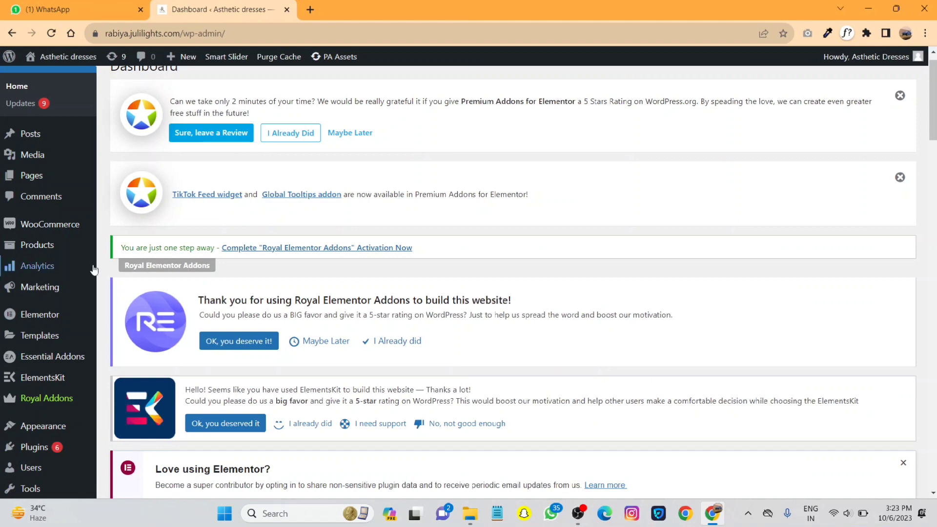
pyautogui.scroll(-3, 94, 266)
pyautogui.moveTo(54, 285)
pyautogui.click(135, 283)
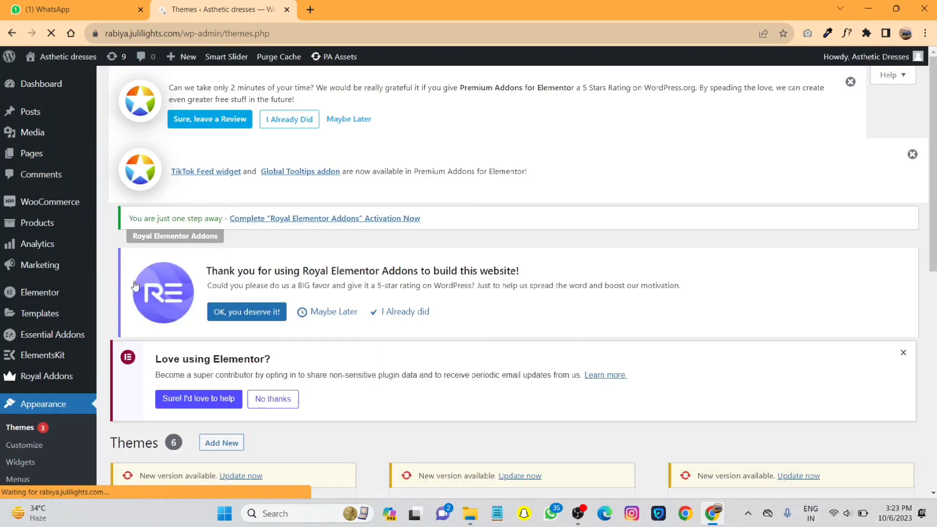
pyautogui.scroll(-3, 314, 257)
pyautogui.scroll(4, 314, 257)
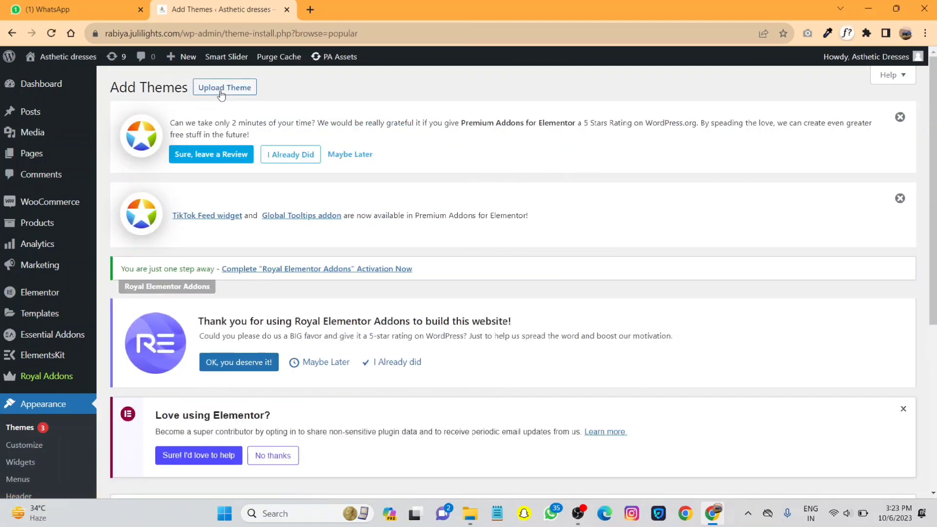
pyautogui.click(221, 93)
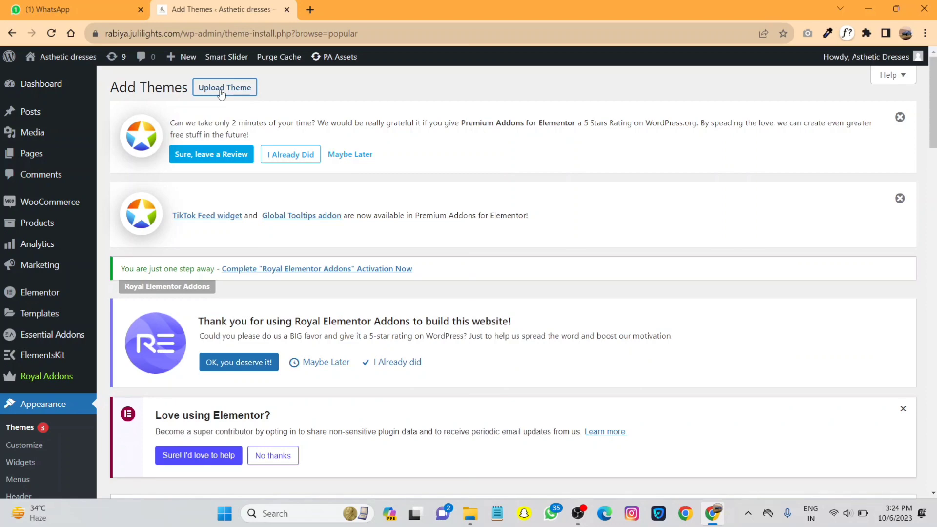
# Upload energyland.zip from the extracted theme folder on the Desktop, install it and activate the theme.
pyautogui.scroll(-5, 402, 185)
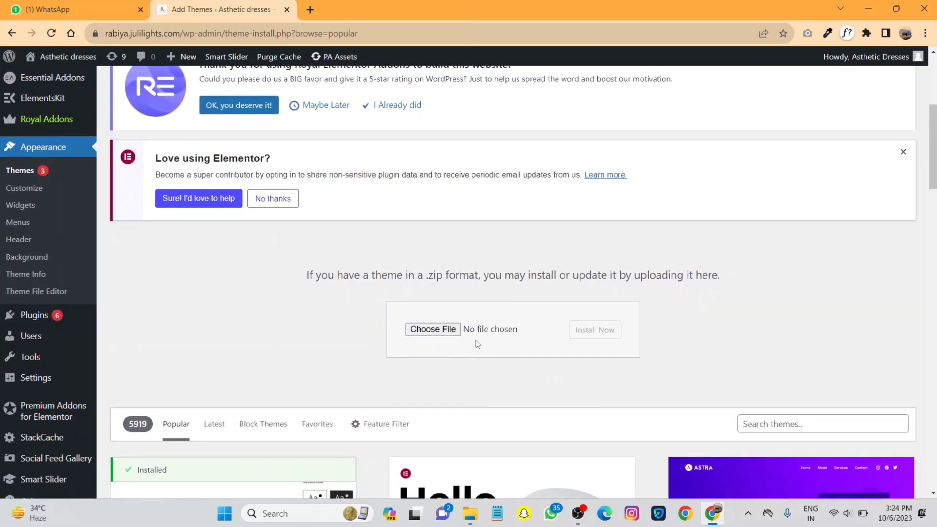
pyautogui.click(442, 333)
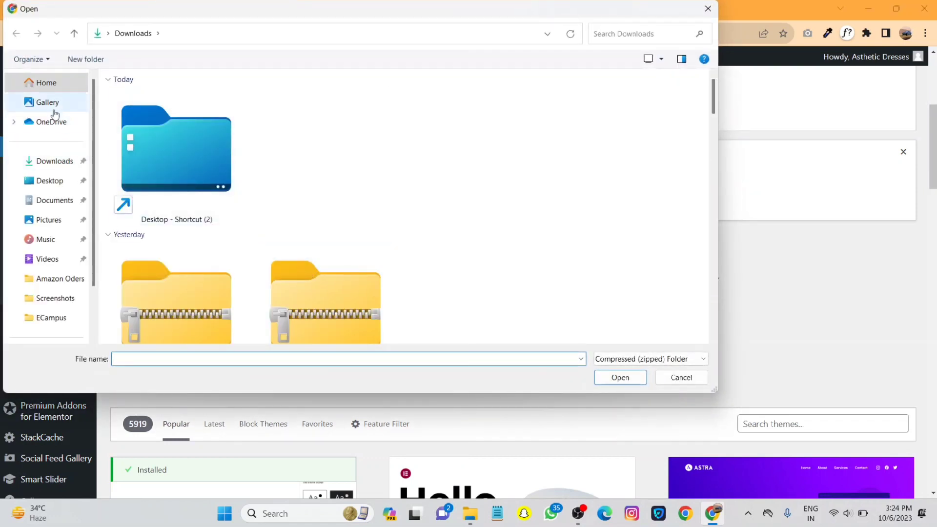
pyautogui.click(49, 181)
pyautogui.click(130, 119)
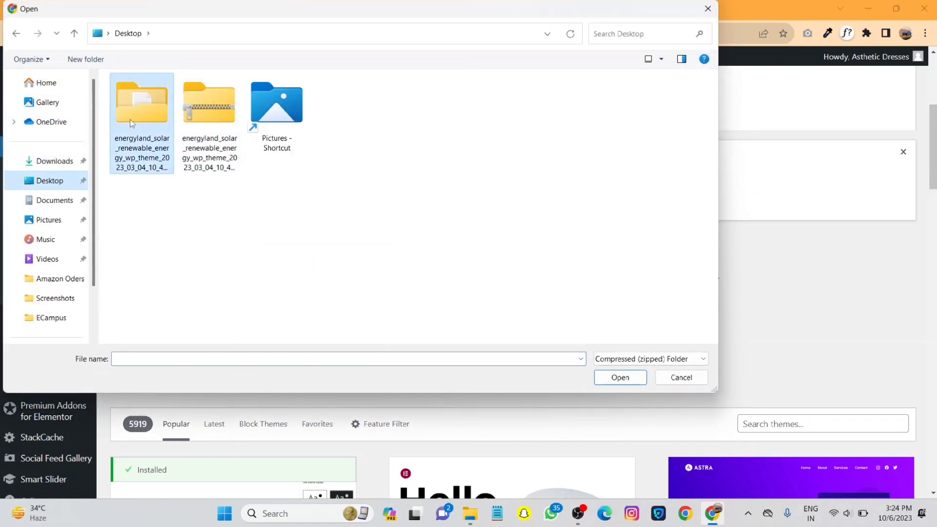
pyautogui.doubleClick(129, 131)
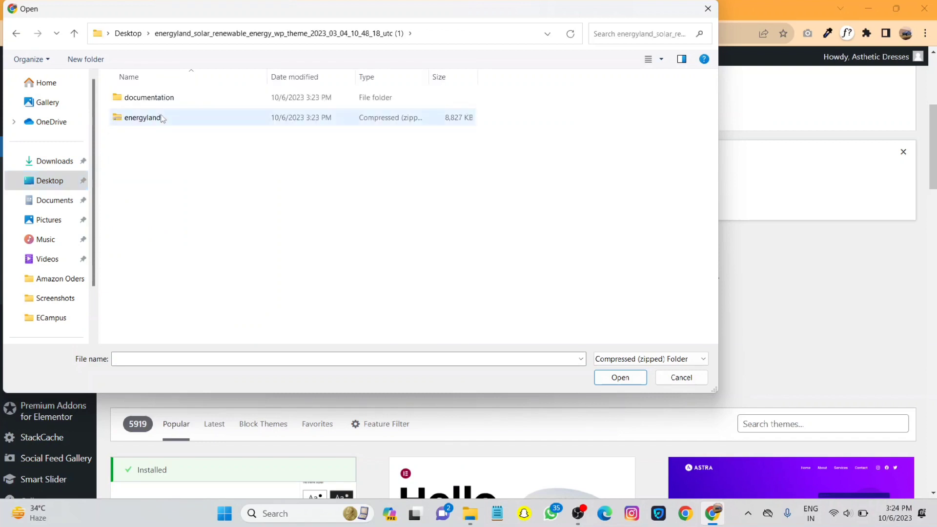
pyautogui.click(163, 120)
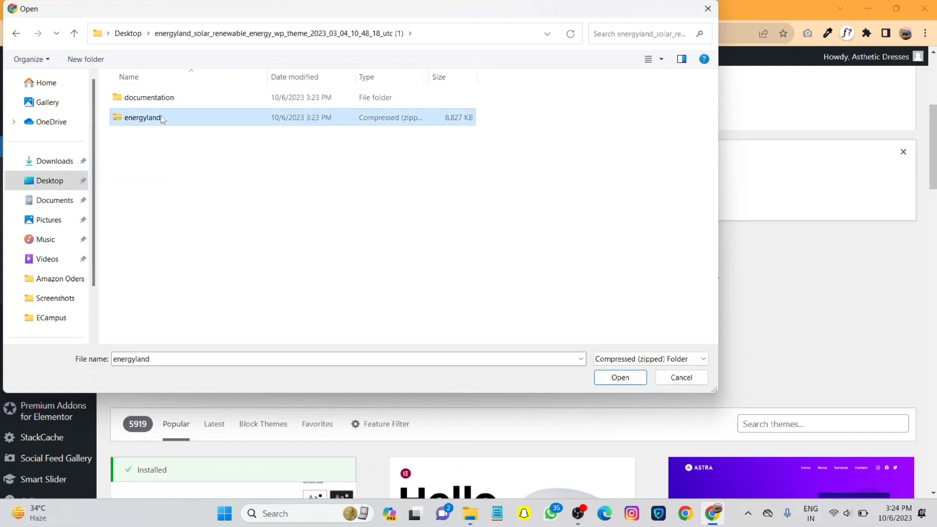
pyautogui.click(624, 385)
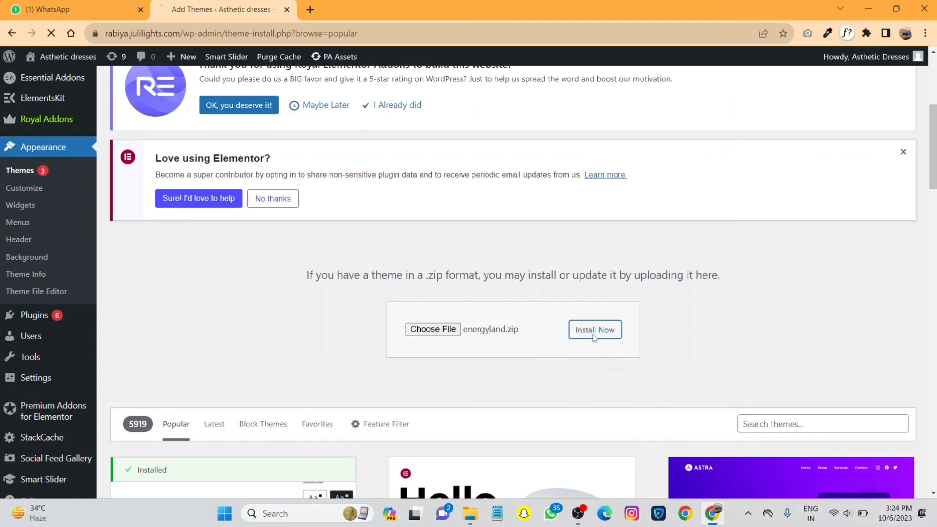
pyautogui.click(595, 328)
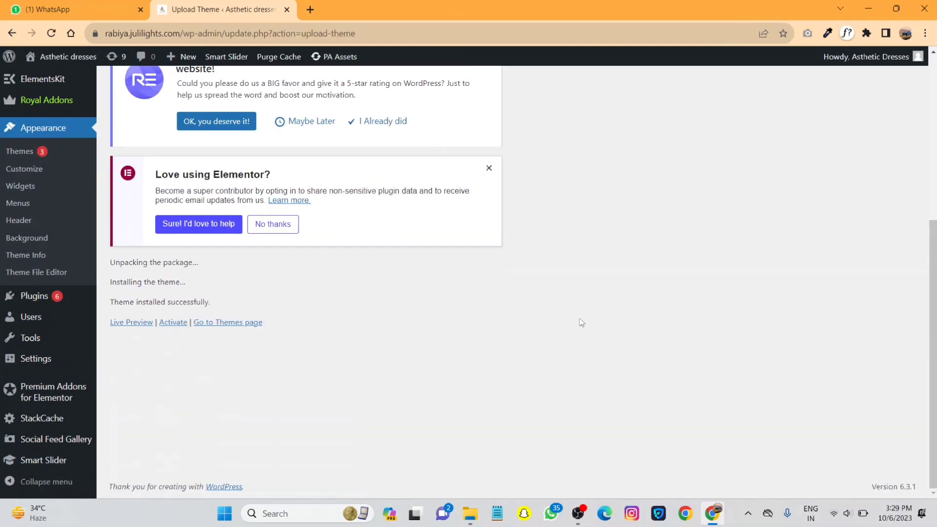
pyautogui.click(176, 327)
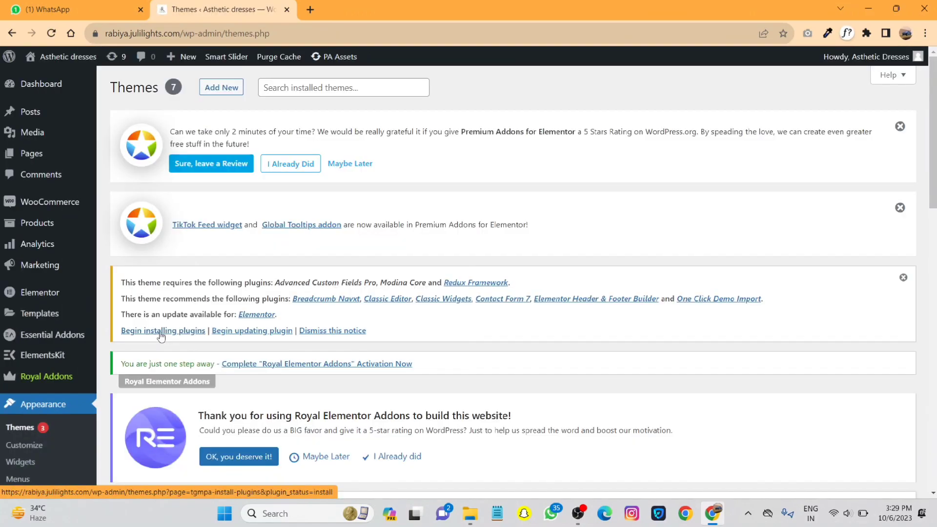
# Open the Install Plugins page that belongs to the activated Energyland theme.
pyautogui.scroll(-5, 161, 336)
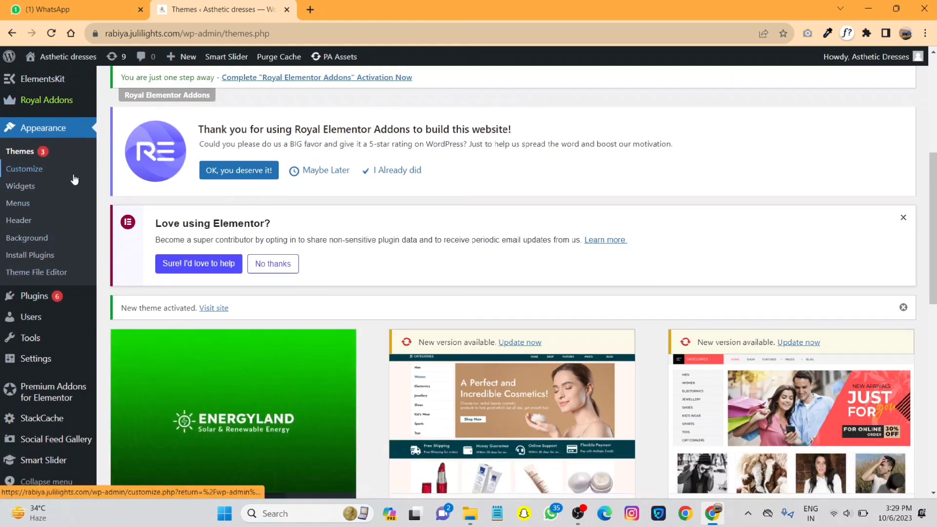
pyautogui.scroll(1, 38, 261)
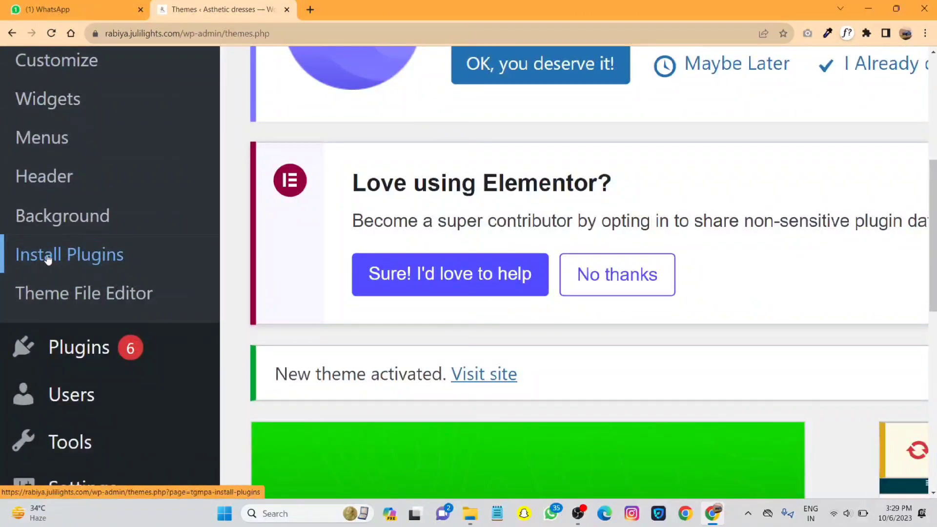
pyautogui.scroll(1, 52, 260)
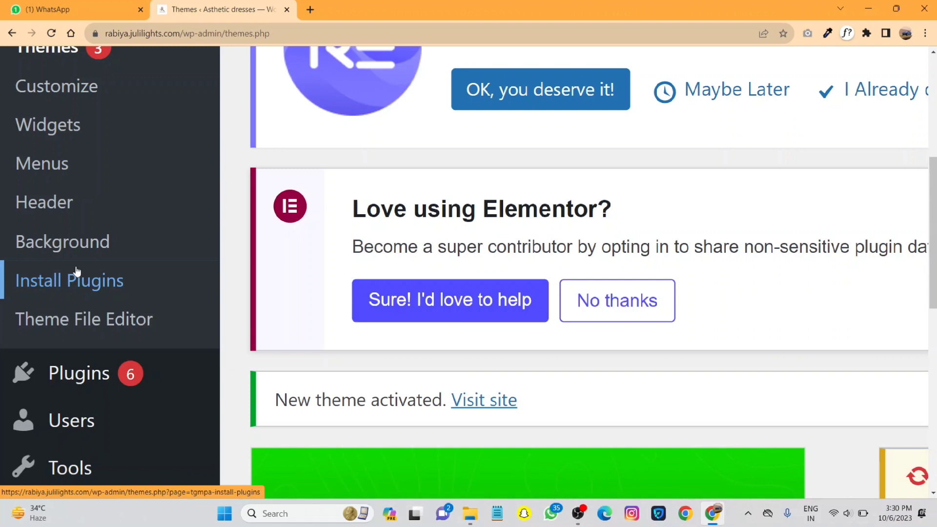
pyautogui.click(82, 283)
# Select all the listed required and recommended plugins and install them as a bulk action.
pyautogui.scroll(-3, 94, 270)
pyautogui.scroll(-3, 95, 273)
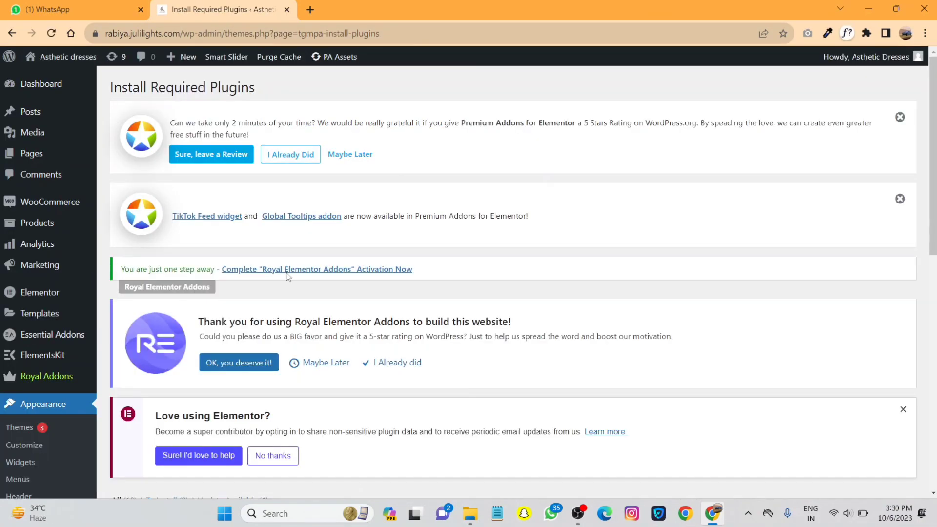
pyautogui.scroll(-5, 337, 285)
pyautogui.scroll(-3, 337, 286)
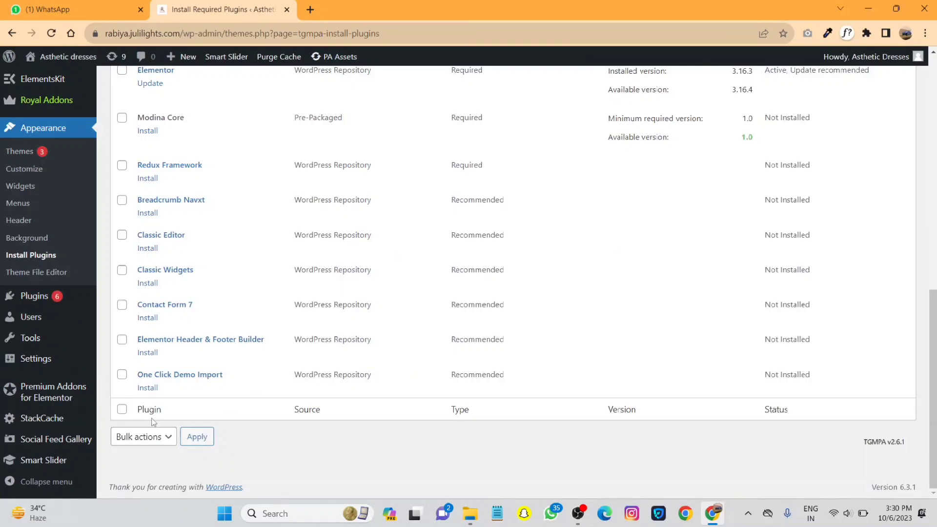
pyautogui.click(122, 410)
pyautogui.click(139, 436)
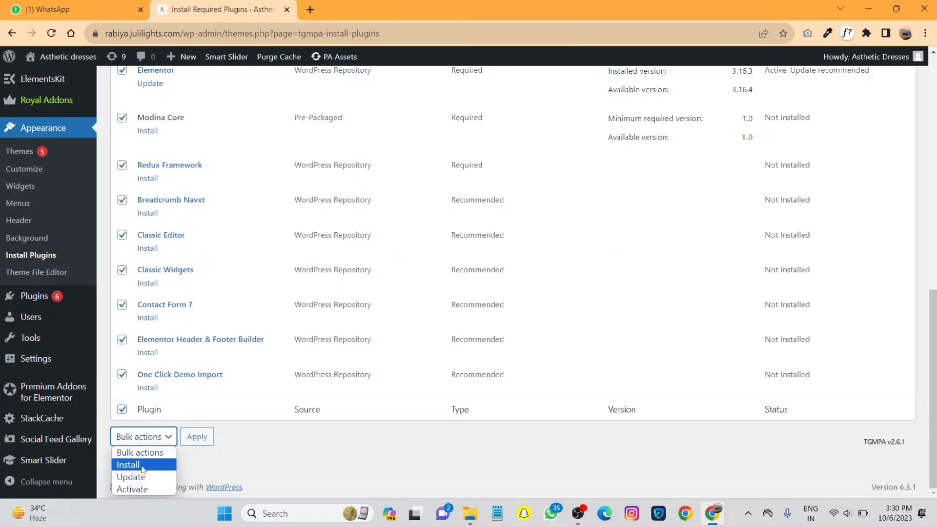
pyautogui.click(141, 465)
pyautogui.click(198, 438)
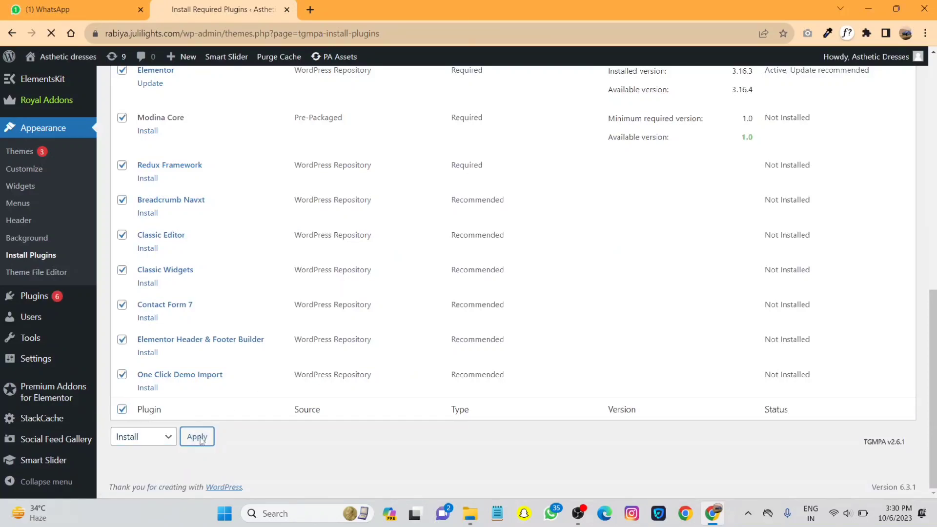
# Check through the plugin installation progress to the end, then reload the Install Plugins page to list the plugins awaiting activation.
pyautogui.scroll(2, 200, 440)
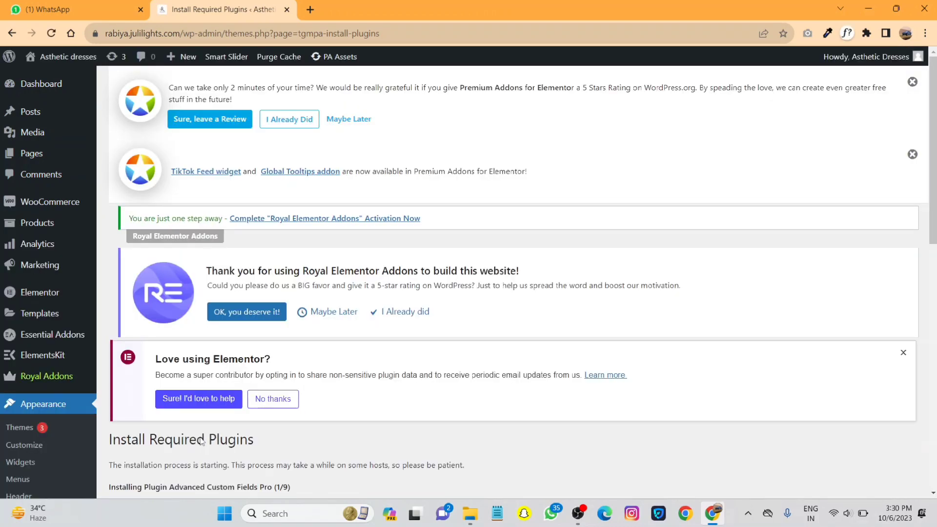
pyautogui.scroll(-10, 201, 441)
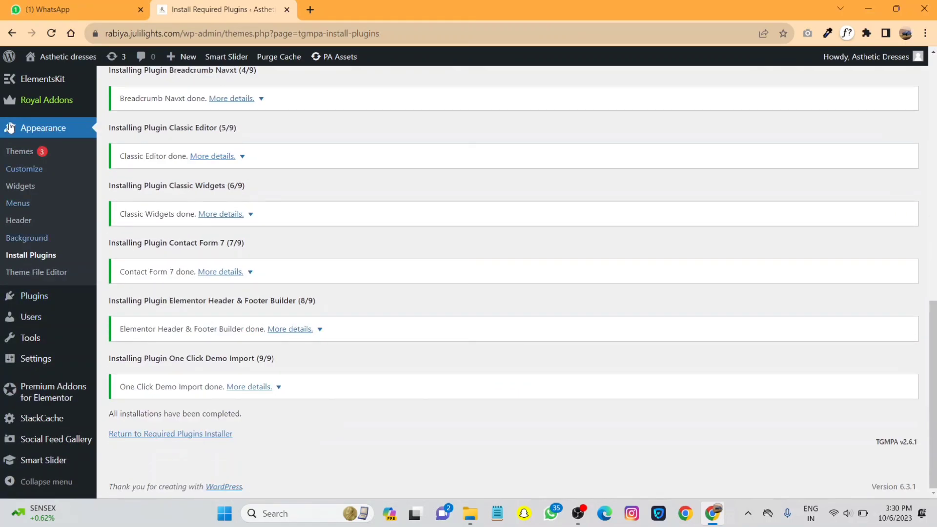
pyautogui.click(53, 259)
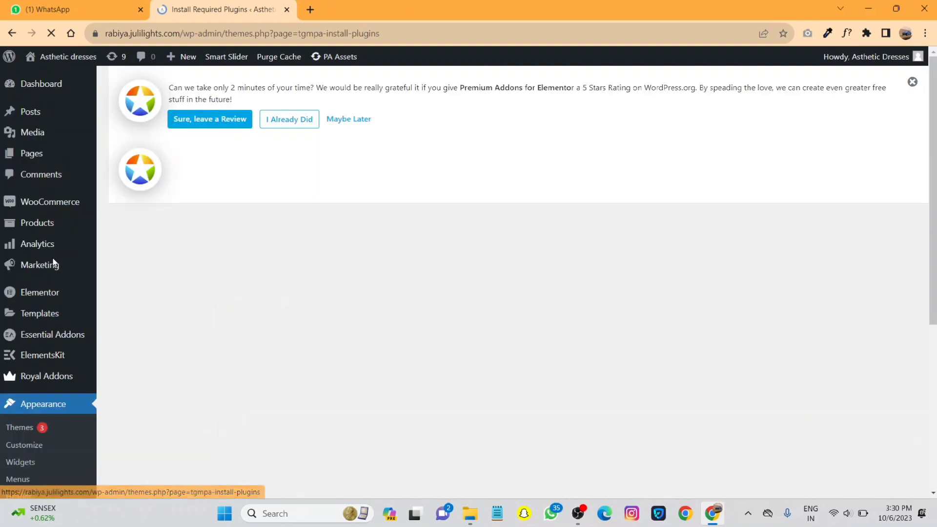
pyautogui.scroll(-9, 162, 322)
pyautogui.scroll(2, 162, 322)
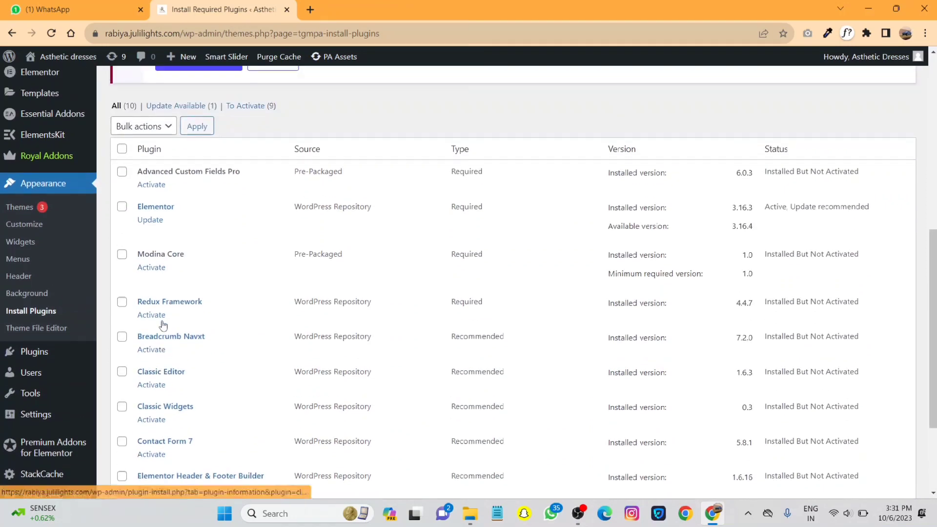
# Select all the listed required and recommended plugins and activate them as a bulk action.
pyautogui.click(122, 187)
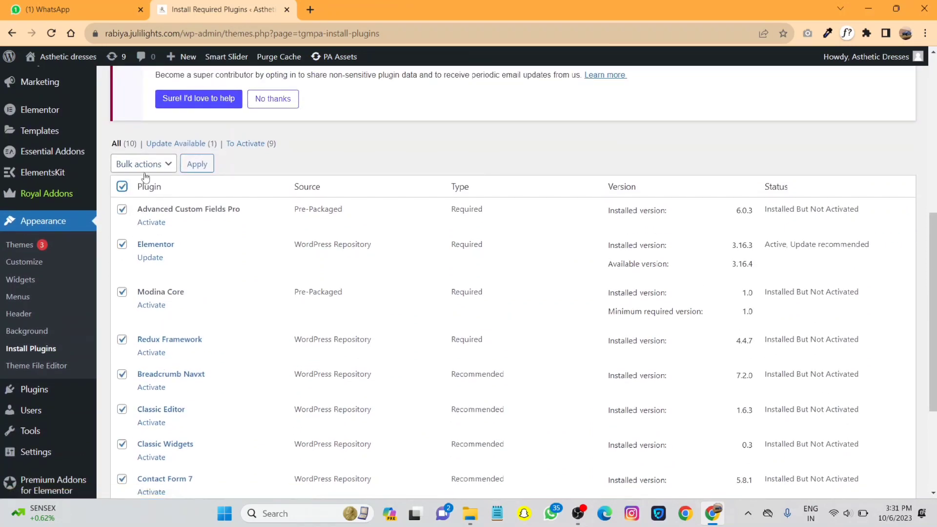
pyautogui.click(144, 166)
pyautogui.click(132, 216)
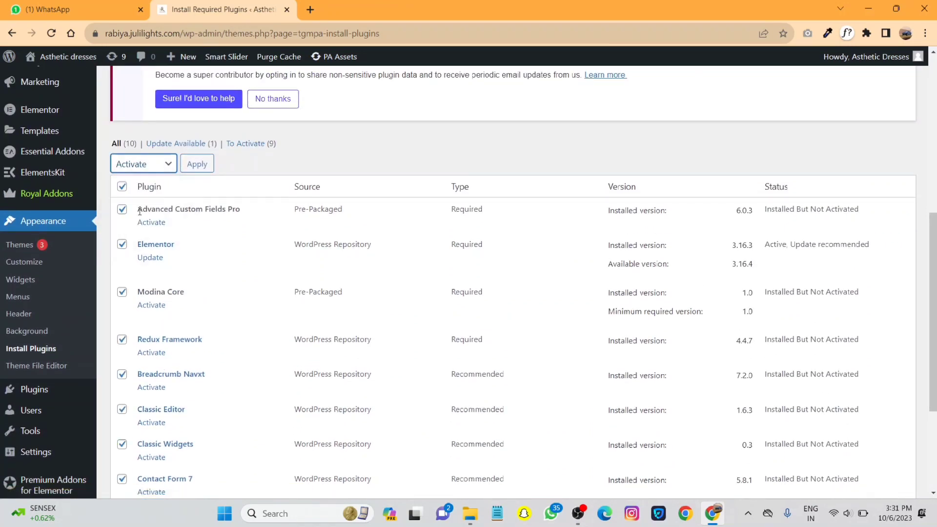
pyautogui.click(197, 164)
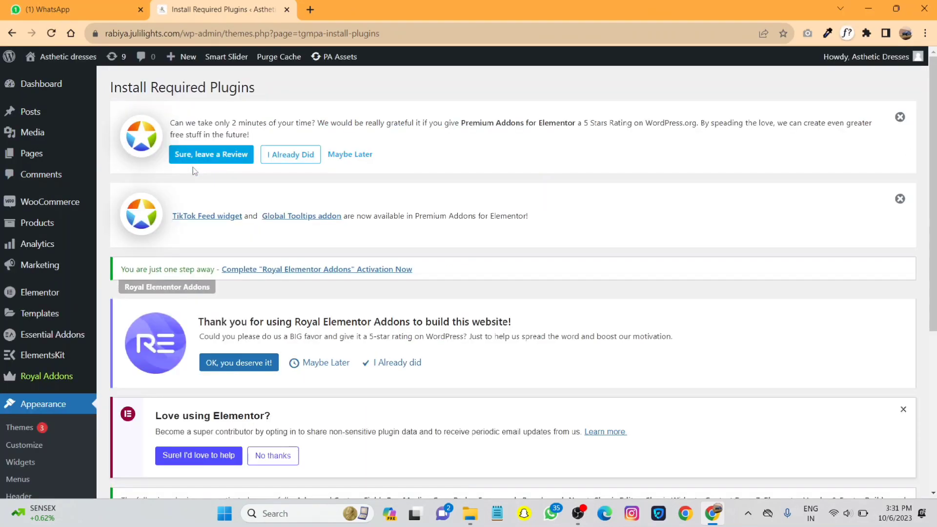
pyautogui.scroll(-5, 194, 171)
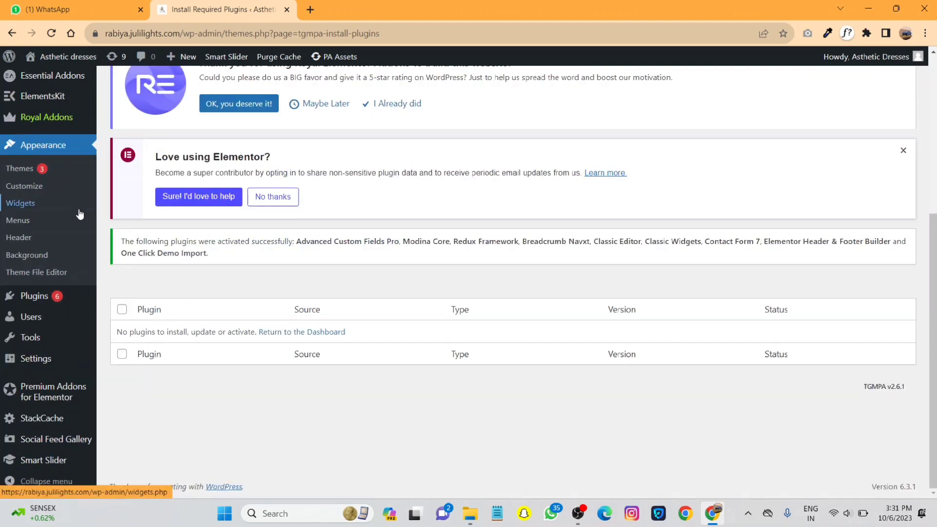
# Reload the plugin installer page and shorten its address to rabiya.julilights.com/wp-admin/ to load the Dashboard.
pyautogui.click(52, 33)
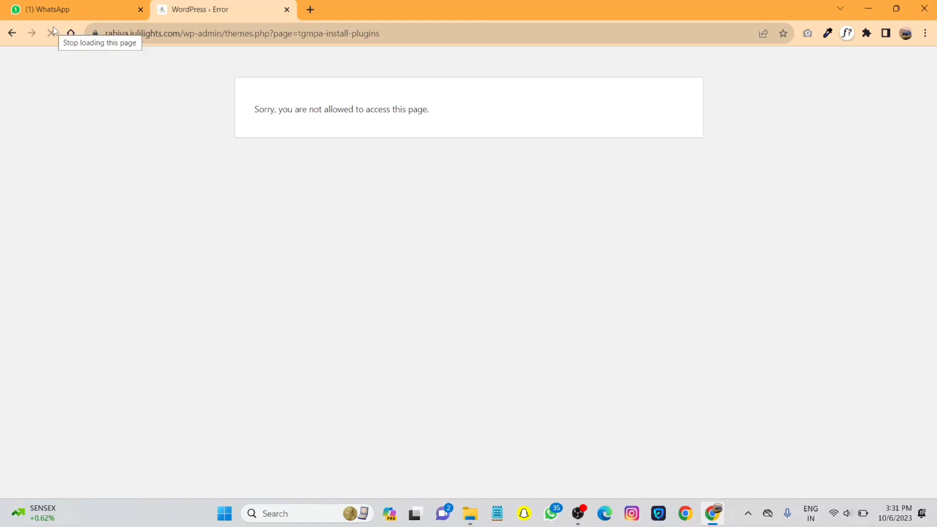
pyautogui.moveTo(233, 33); pyautogui.dragTo(464, 5)
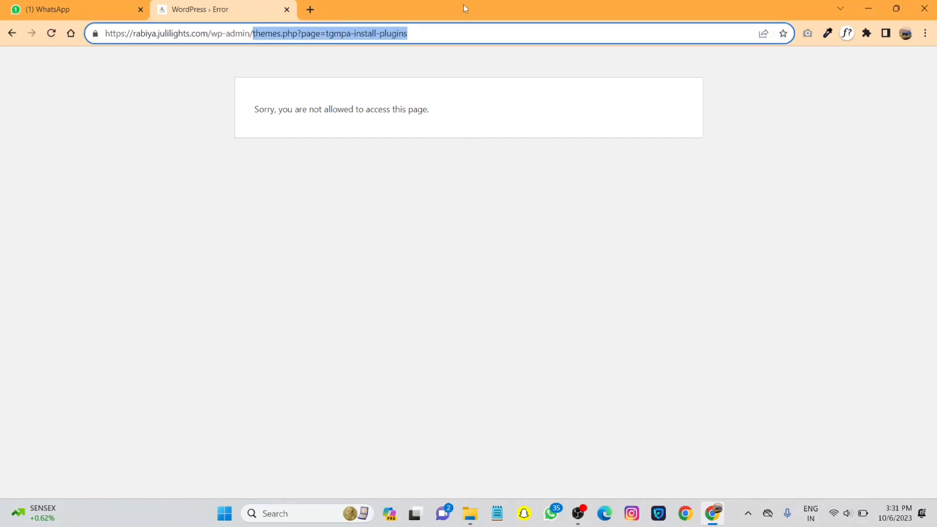
pyautogui.press('BackSpace')
pyautogui.press('Return')
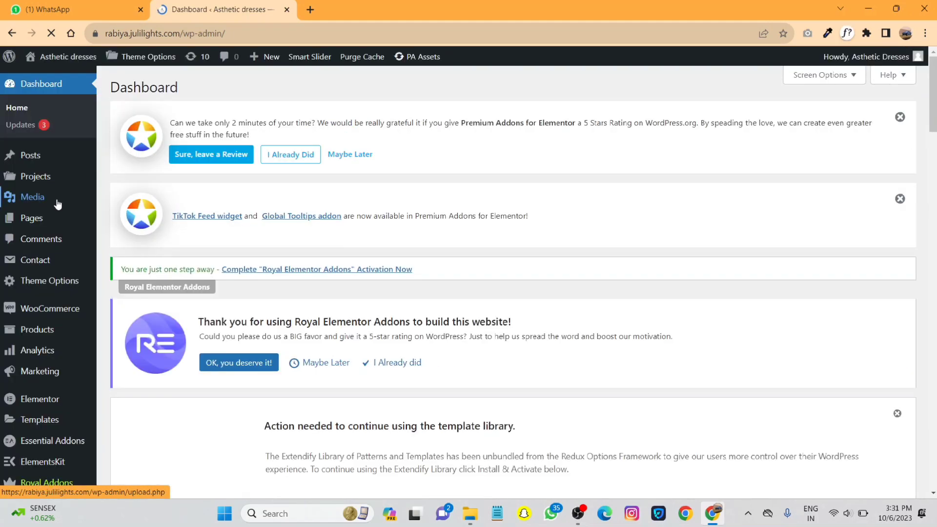
# Open the Import Demo Data page that belongs to the site's appearance settings.
pyautogui.scroll(-4, 57, 205)
pyautogui.moveTo(57, 302)
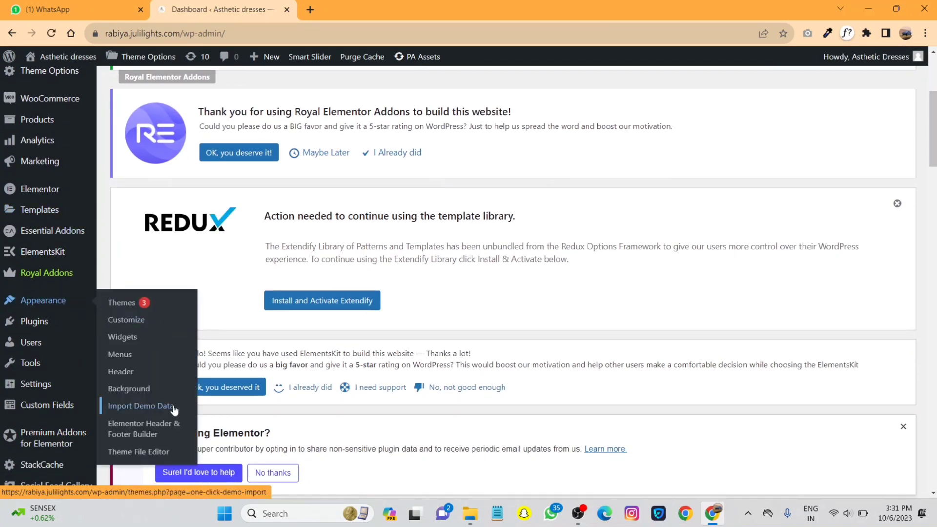
pyautogui.scroll(-3, 139, 407)
pyautogui.keyDown('ctrl'); pyautogui.scroll(5, 145, 346); pyautogui.keyUp('ctrl')
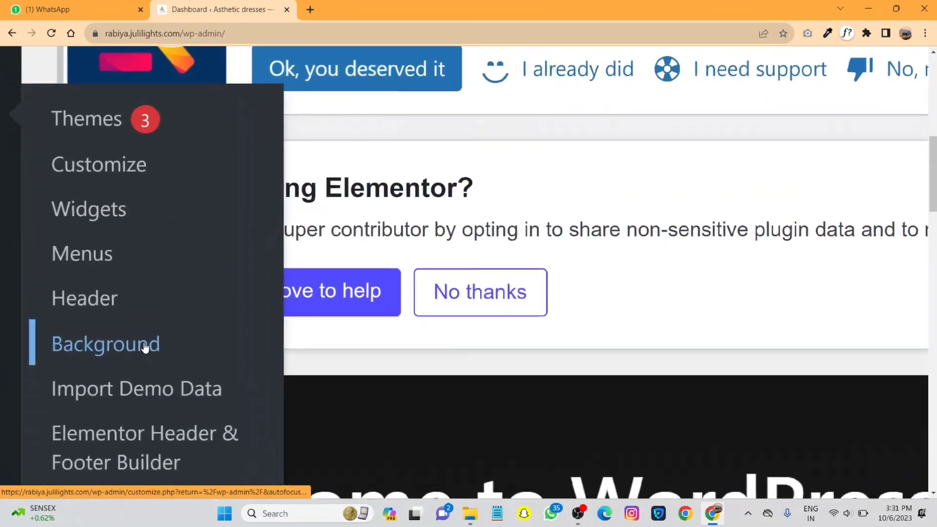
pyautogui.click(155, 389)
pyautogui.keyDown('ctrl'); pyautogui.scroll(-5, 154, 388); pyautogui.keyUp('ctrl')
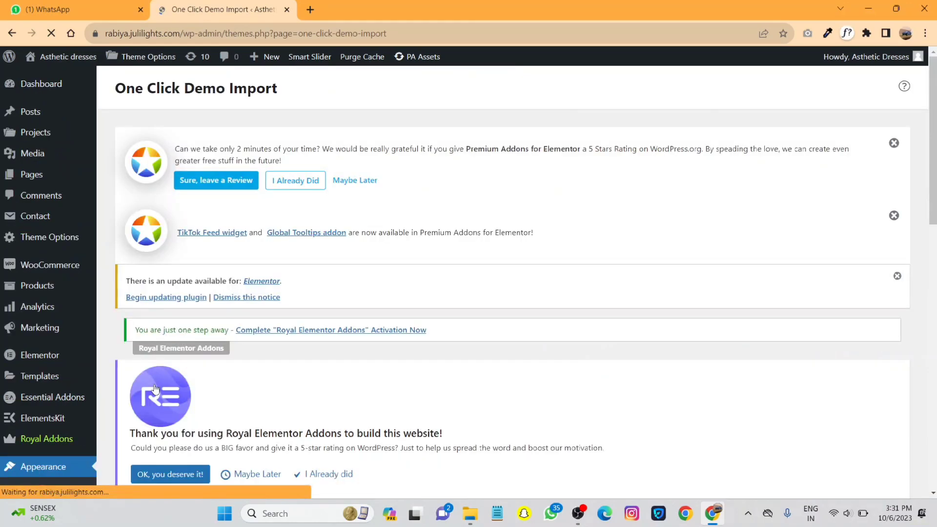
# Look over the available Energyland demos and start the import of the Home 1 demo.
pyautogui.scroll(-14, 392, 243)
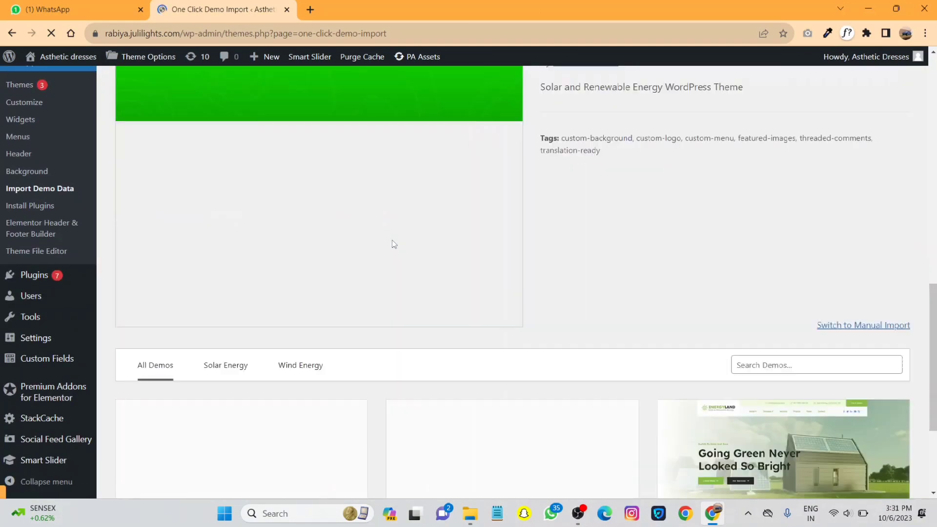
pyautogui.scroll(-4, 392, 240)
pyautogui.moveTo(283, 343)
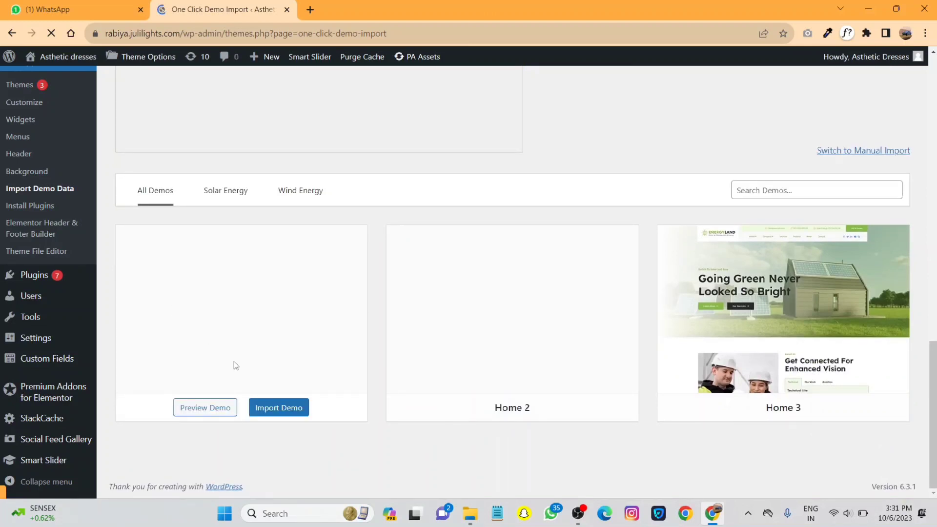
pyautogui.moveTo(742, 405)
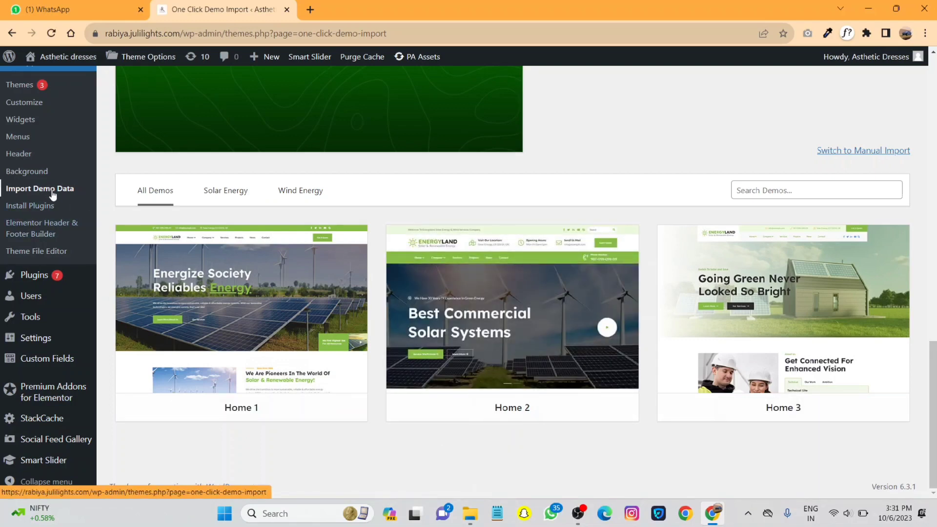
pyautogui.moveTo(25, 340)
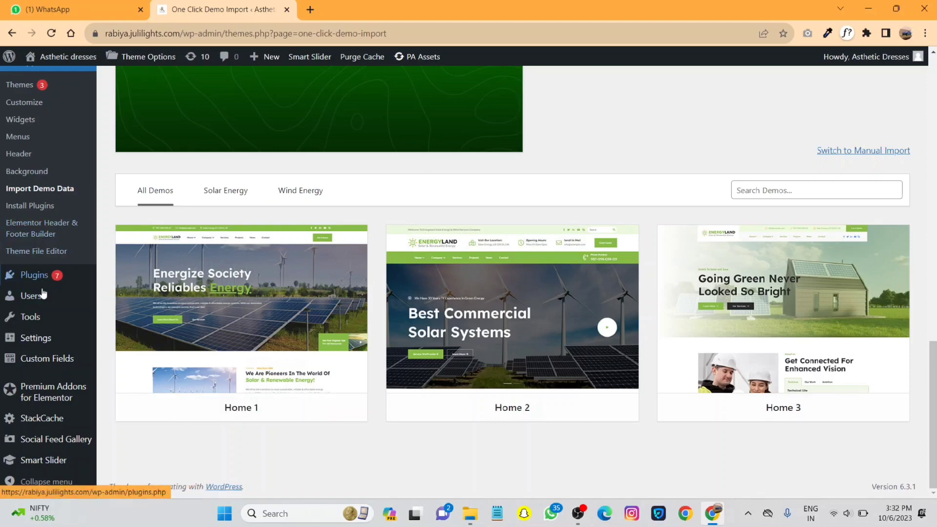
pyautogui.moveTo(43, 305)
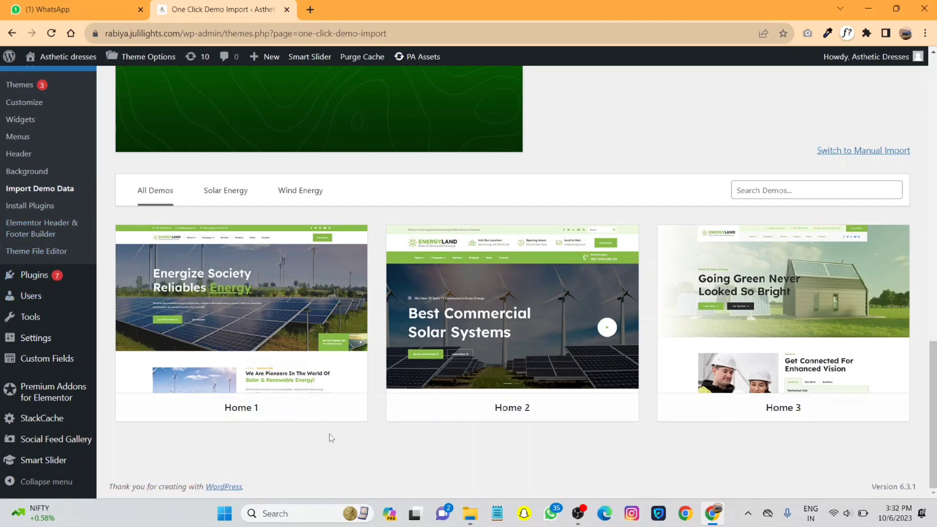
pyautogui.moveTo(284, 415)
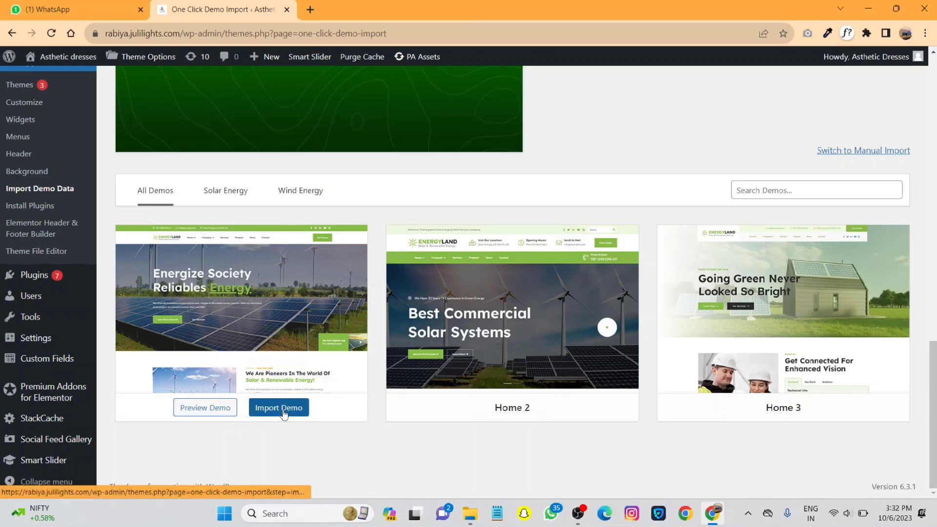
pyautogui.click(285, 414)
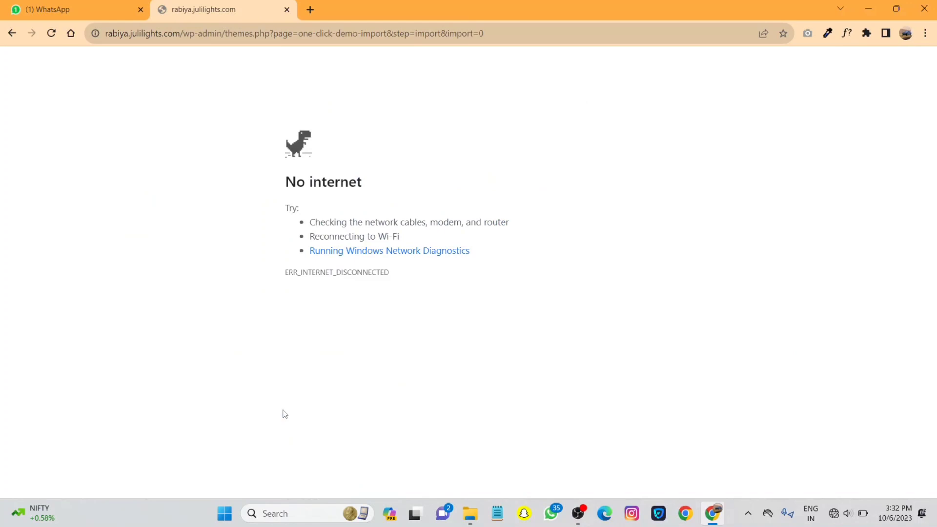
pyautogui.press('space')
pyautogui.press('space')
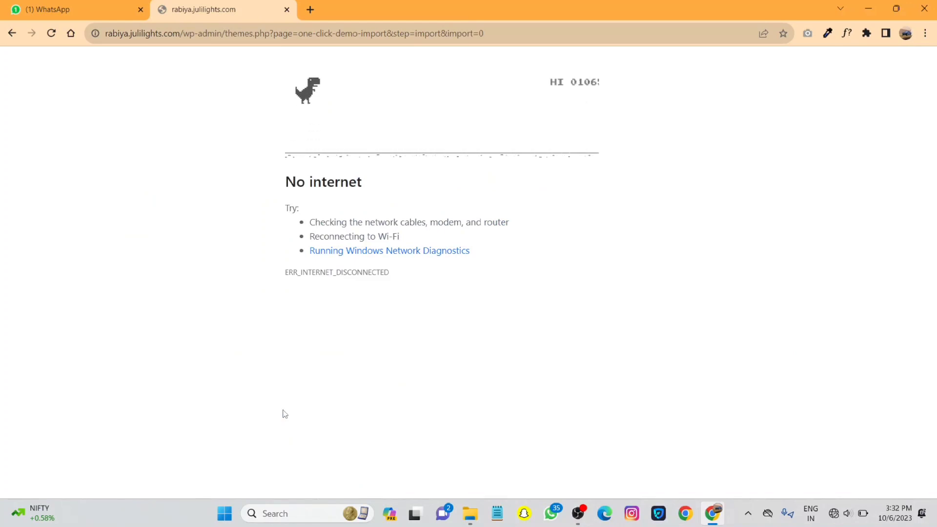
pyautogui.press('space')
pyautogui.press('space')
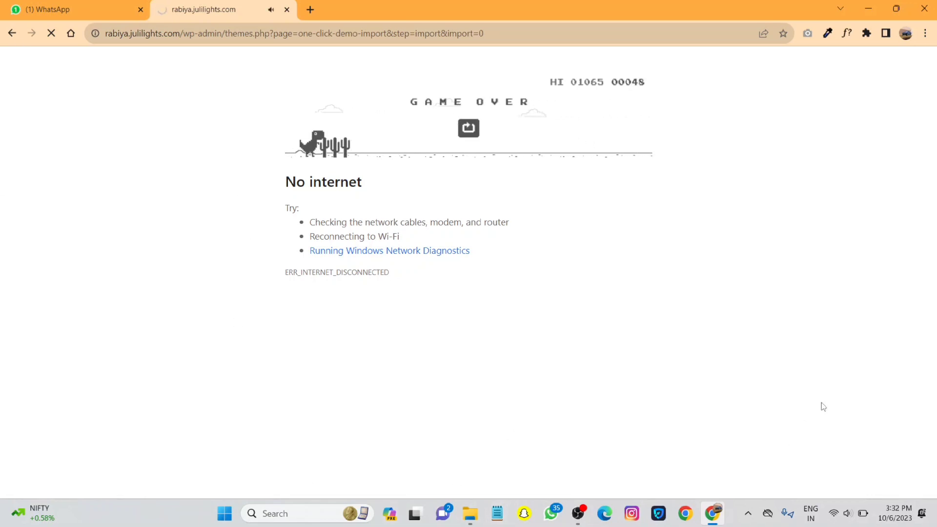
# Check the computer's Wi-Fi connection in the list of available networks and return to the demo import page.
pyautogui.click(835, 518)
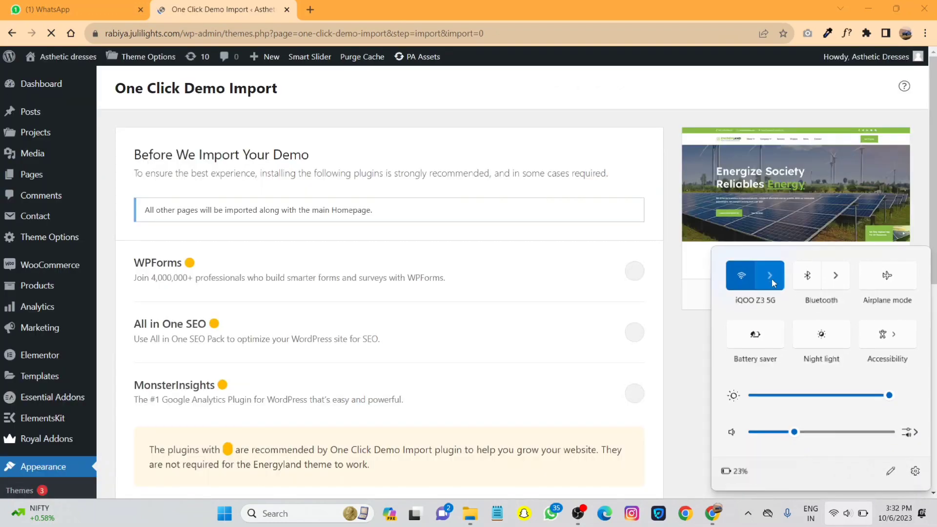
pyautogui.click(770, 276)
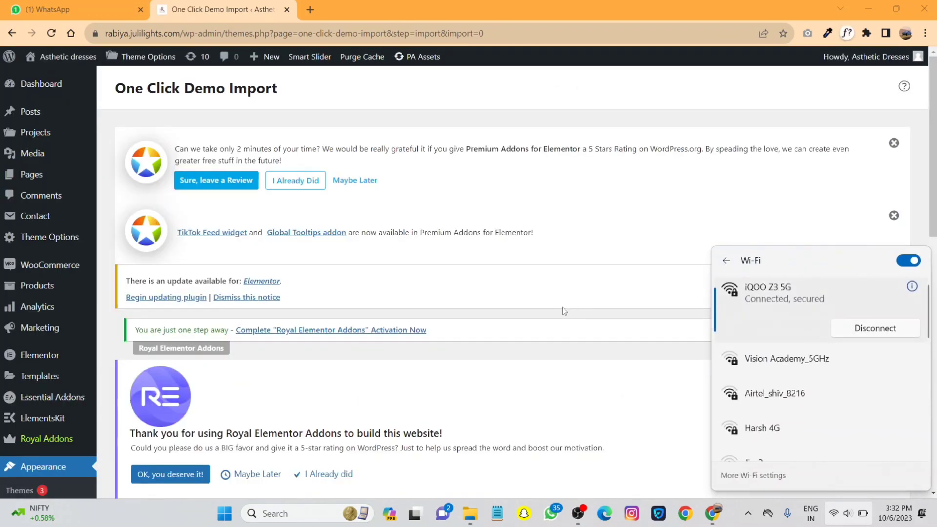
pyautogui.click(561, 309)
# Select the recommended plugins MonsterInsights, All in One SEO and WPForms, and run the Home 1 demo import.
pyautogui.scroll(-10, 561, 310)
pyautogui.scroll(3, 564, 312)
pyautogui.scroll(-3, 564, 312)
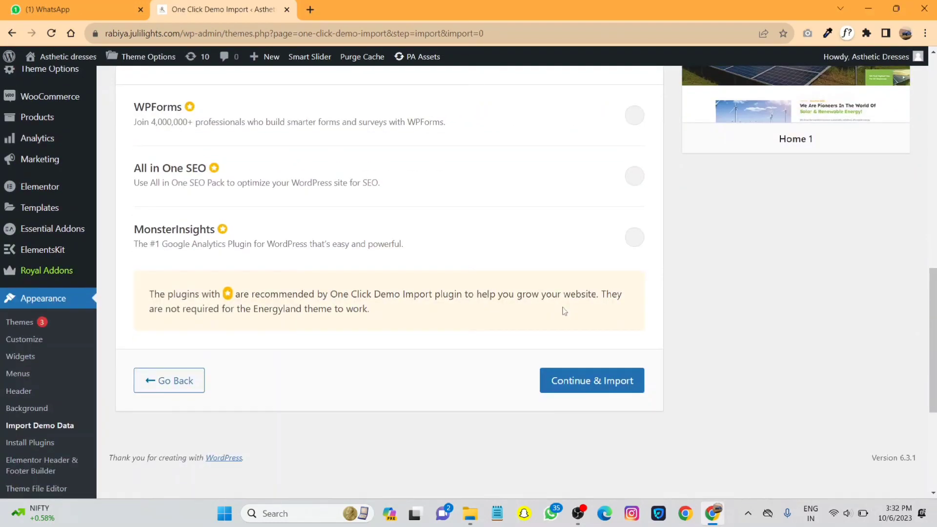
pyautogui.scroll(1, 565, 311)
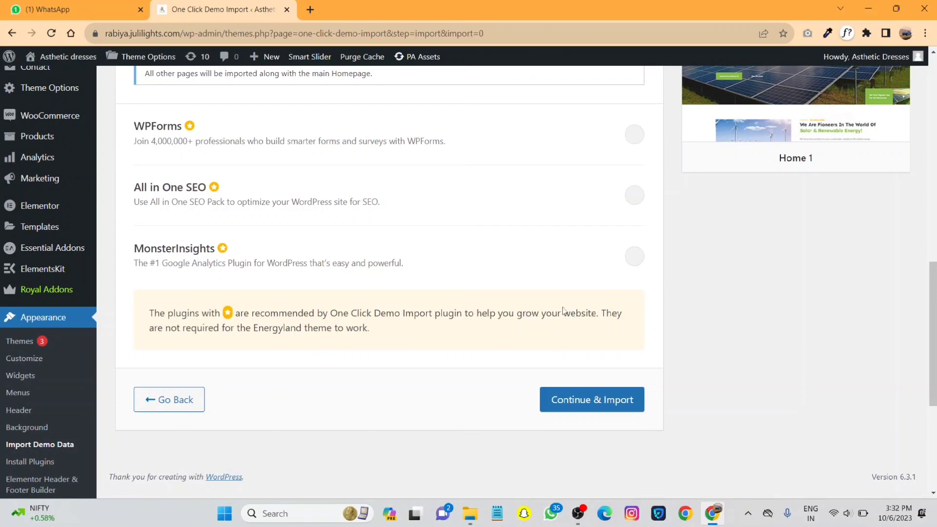
pyautogui.scroll(4, 563, 312)
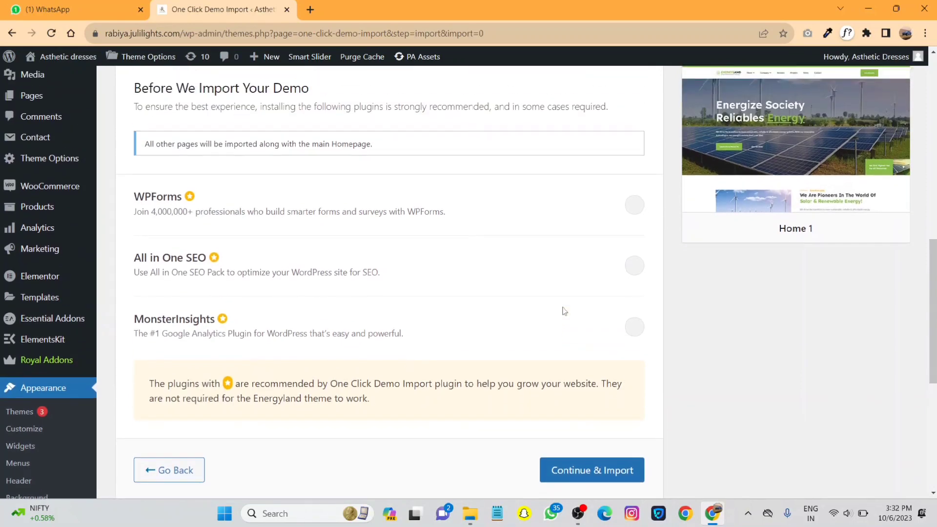
pyautogui.scroll(-3, 564, 312)
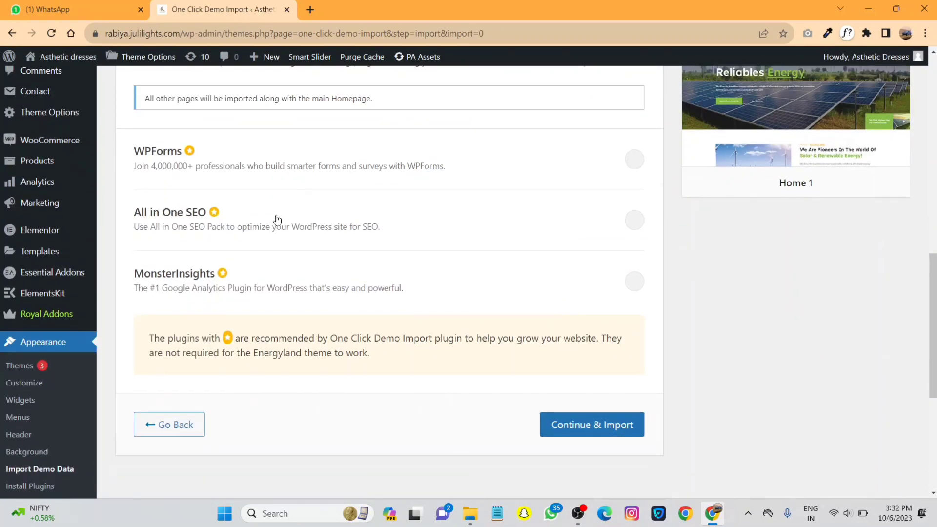
pyautogui.click(299, 268)
pyautogui.click(383, 207)
pyautogui.click(505, 167)
pyautogui.click(631, 427)
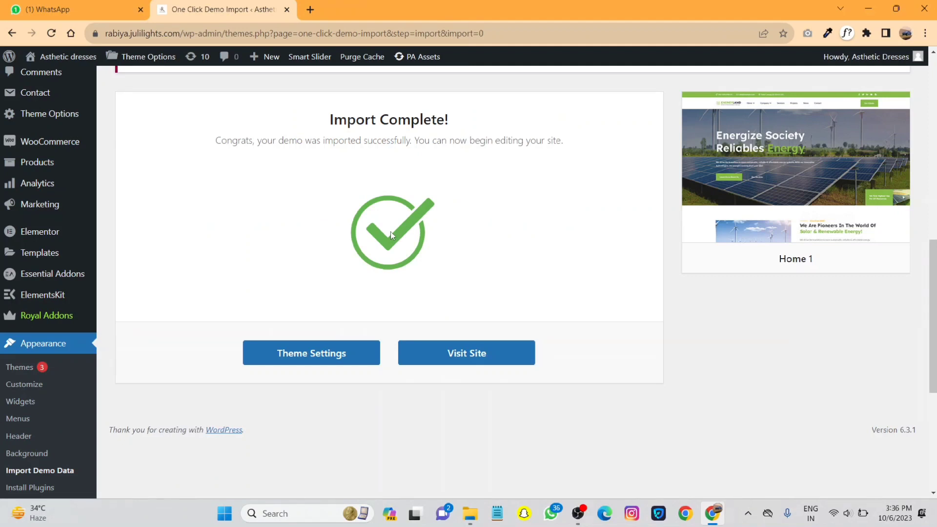
# Open the site with the imported demo in a new tab and examine its home page down to the services section.
pyautogui.rightClick(477, 359)
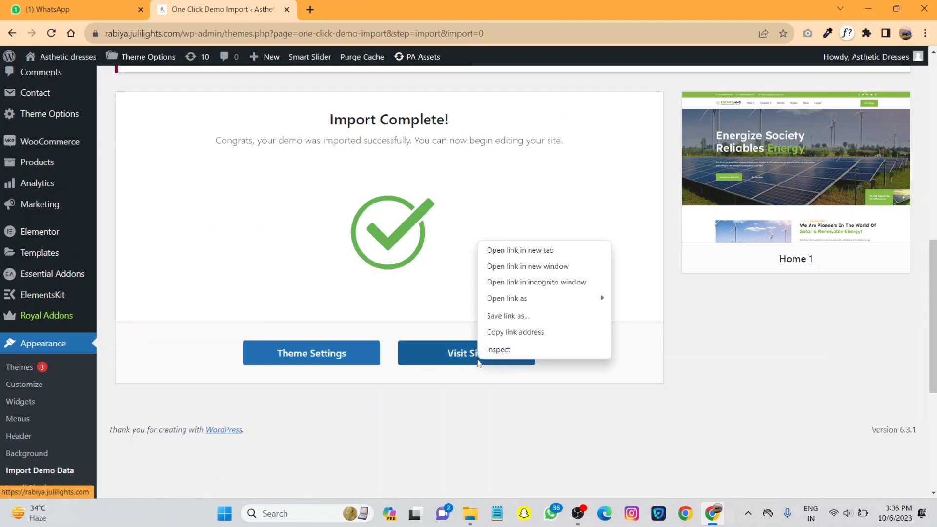
pyautogui.click(537, 250)
pyautogui.click(371, 4)
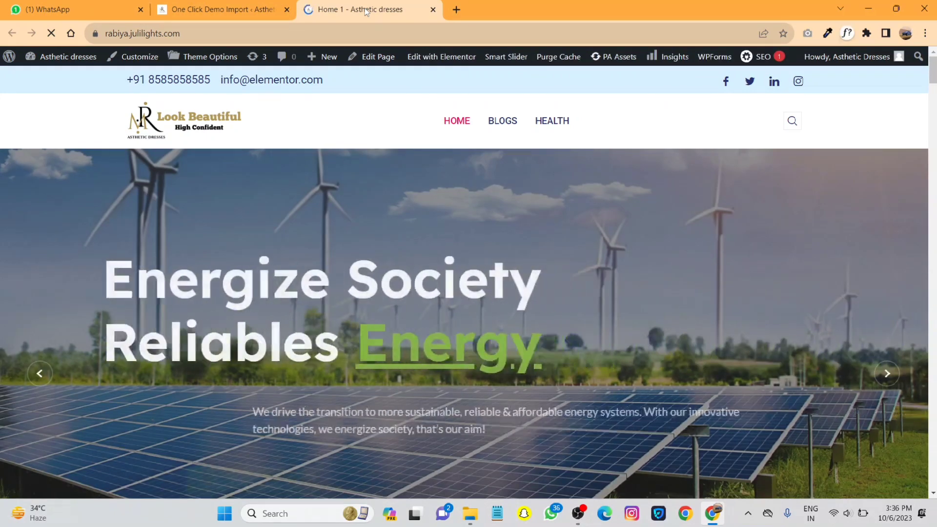
pyautogui.scroll(-10, 383, 129)
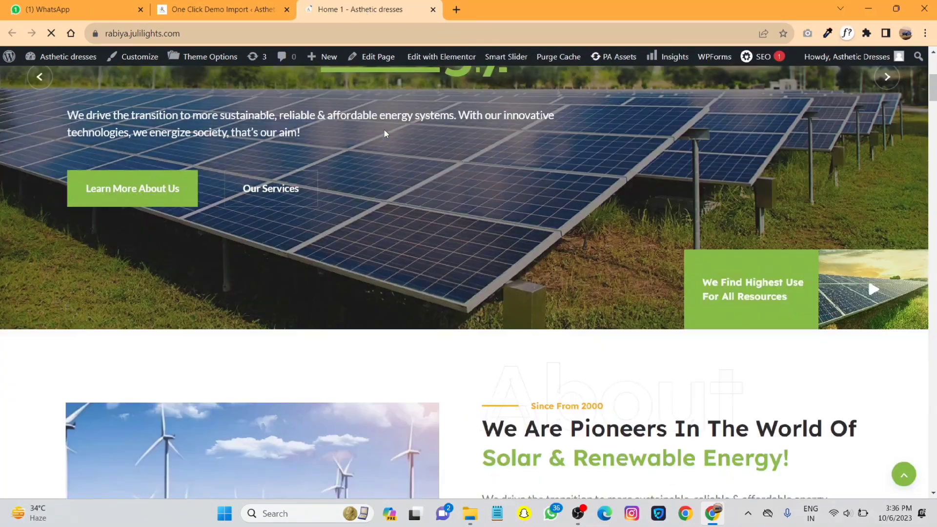
pyautogui.scroll(10, 386, 132)
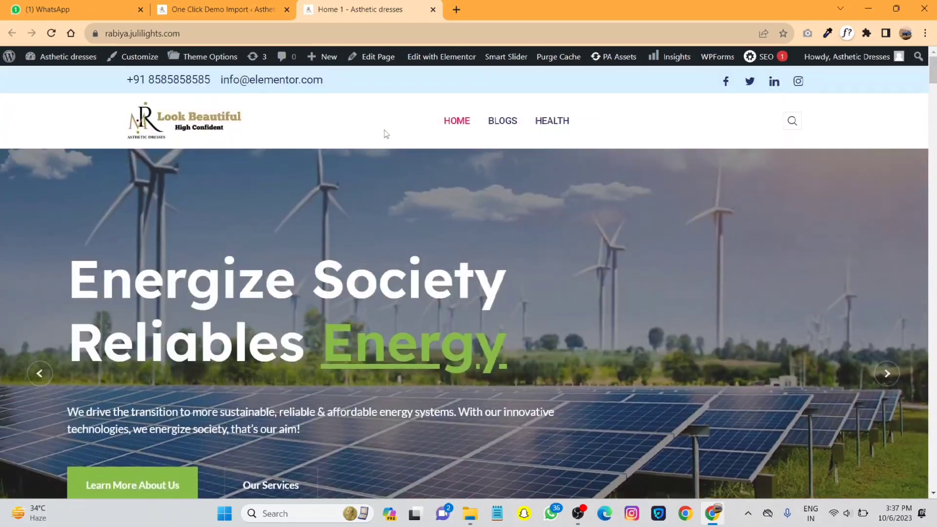
pyautogui.scroll(-15, 385, 133)
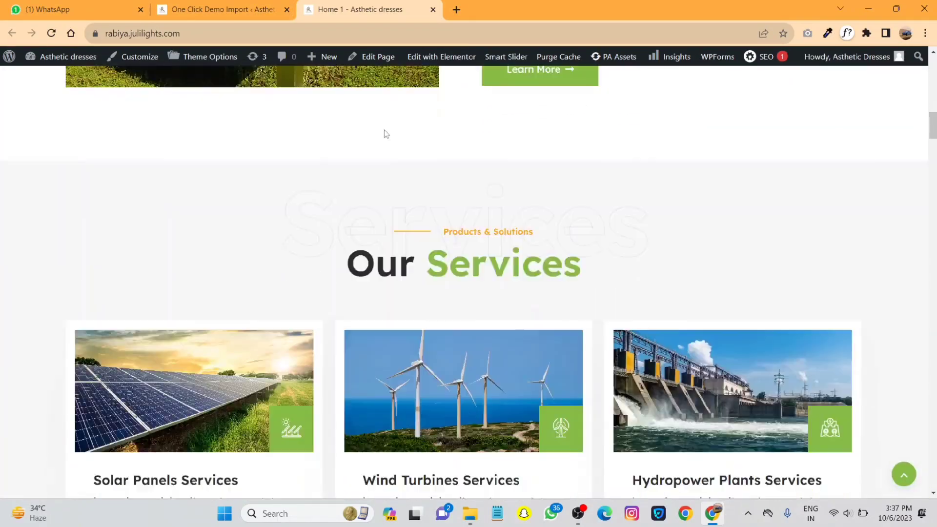
# Examine the rest of the imported home page, from the services section down to the two footers and the blog posts.
pyautogui.scroll(-15, 384, 129)
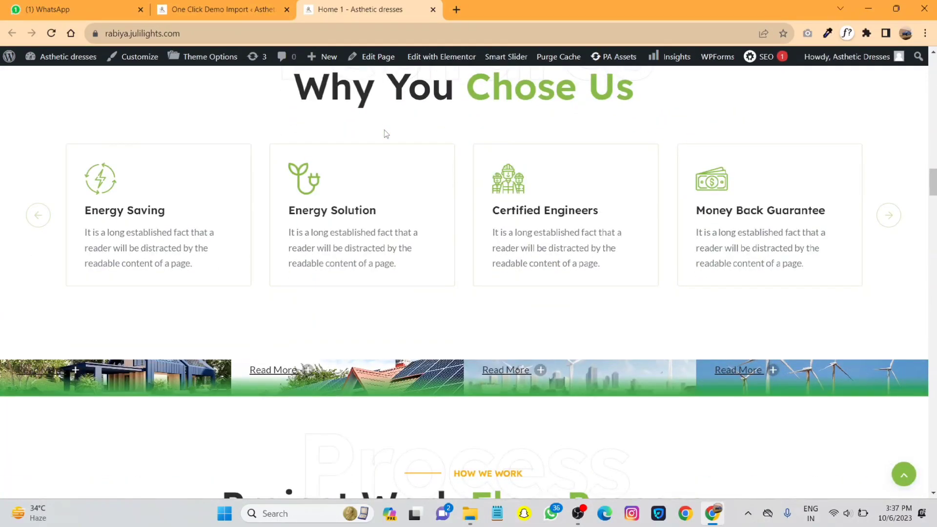
pyautogui.scroll(-15, 385, 133)
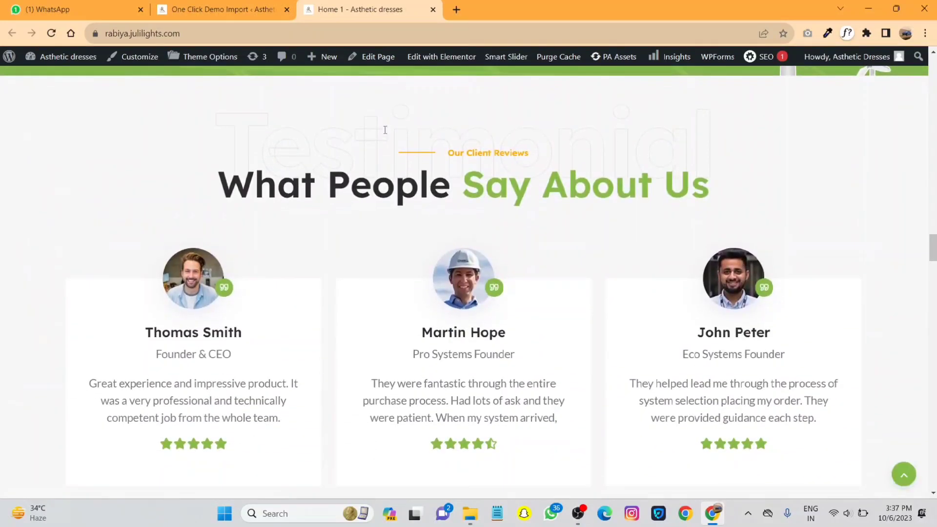
pyautogui.scroll(-15, 386, 130)
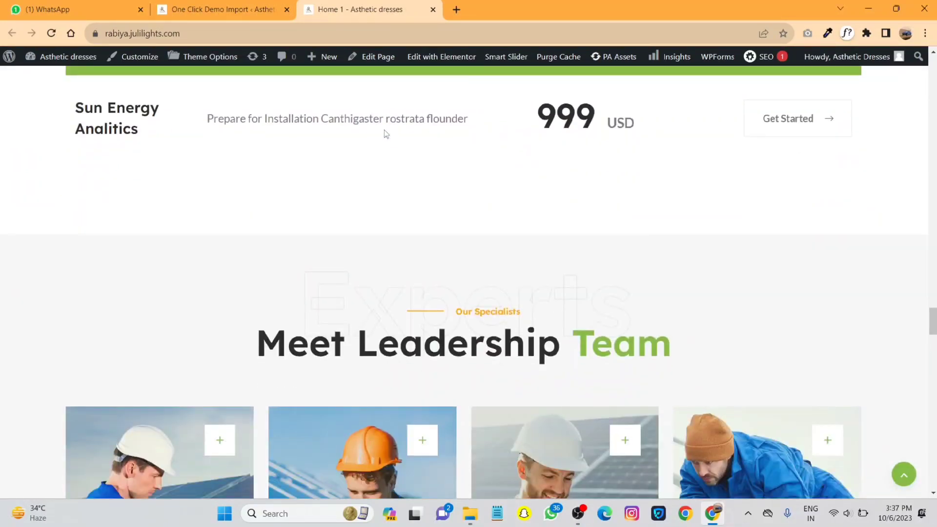
pyautogui.scroll(5, 385, 130)
pyautogui.scroll(-15, 385, 130)
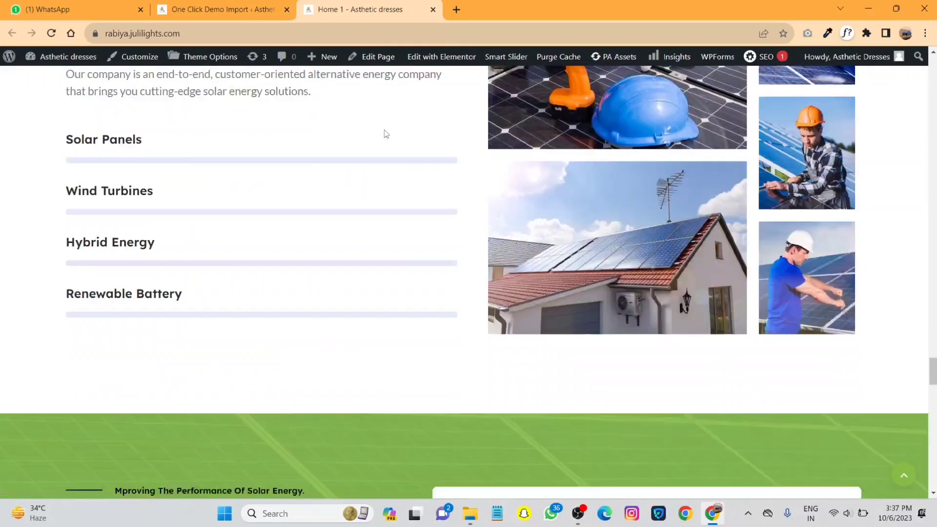
pyautogui.scroll(-10, 385, 130)
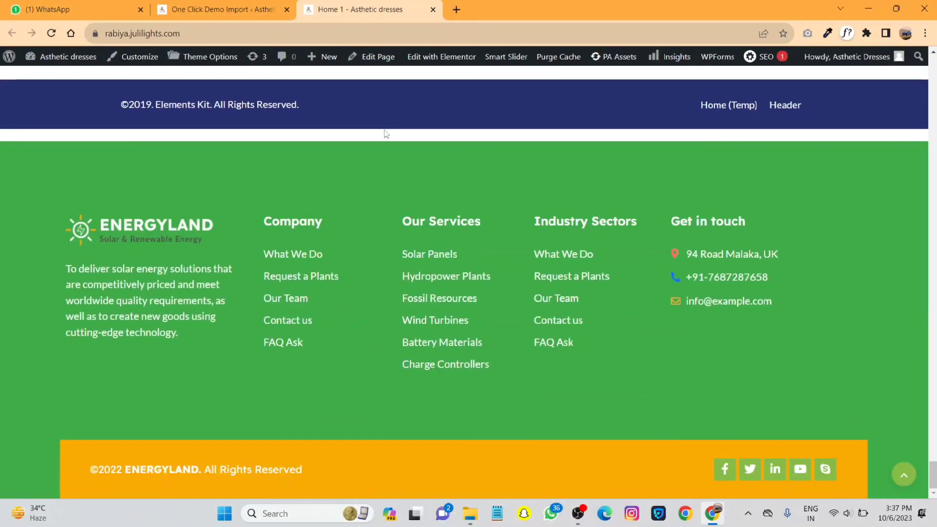
pyautogui.scroll(10, 385, 133)
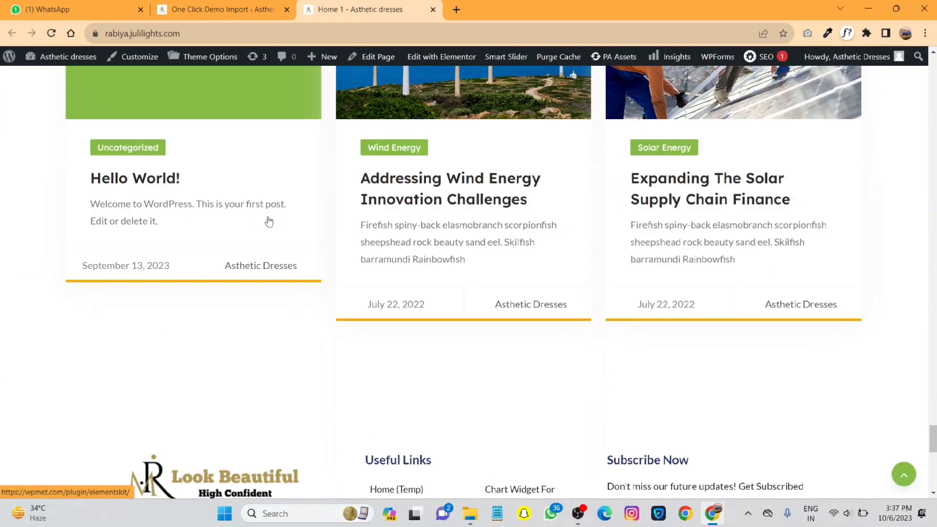
pyautogui.scroll(10, 269, 222)
# Return to the WordPress admin and open the ElementsKit list of header and footer templates.
pyautogui.click(219, 9)
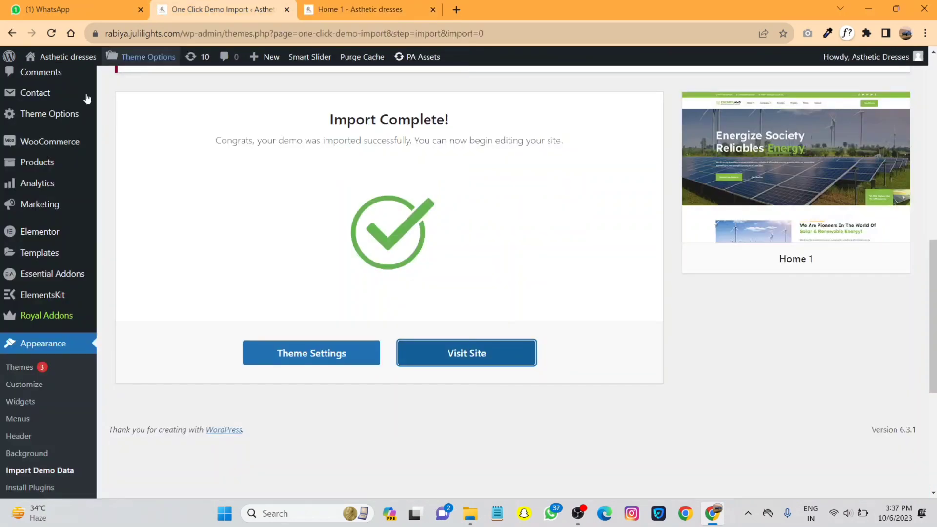
pyautogui.scroll(-2, 2, 200)
pyautogui.scroll(-4, 20, 146)
pyautogui.scroll(5, 49, 234)
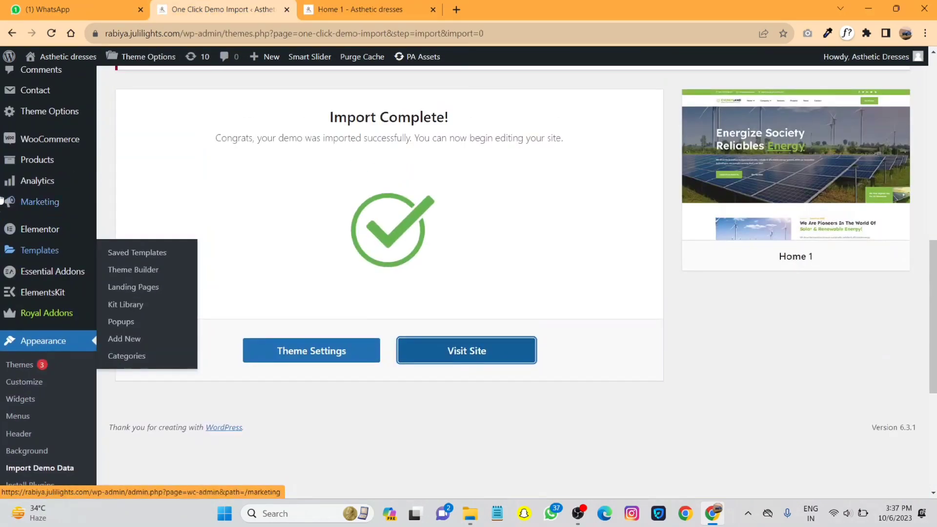
pyautogui.moveTo(59, 211)
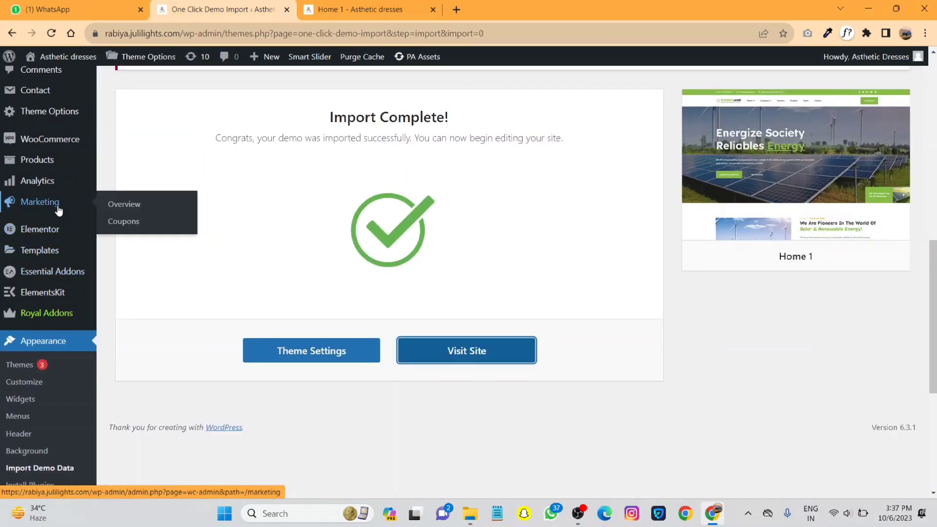
pyautogui.scroll(-3, 58, 210)
pyautogui.scroll(4, 59, 209)
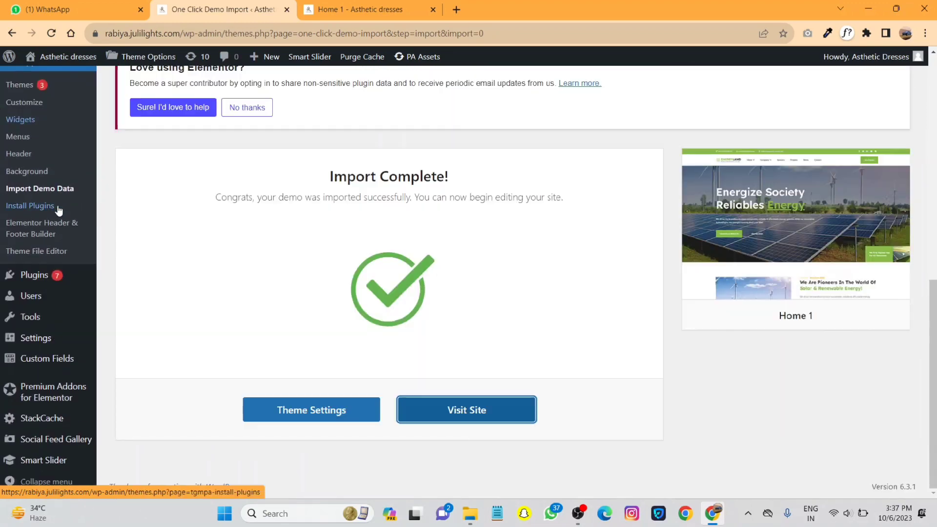
pyautogui.scroll(2, 63, 230)
pyautogui.scroll(2, 66, 252)
pyautogui.scroll(-2, 61, 251)
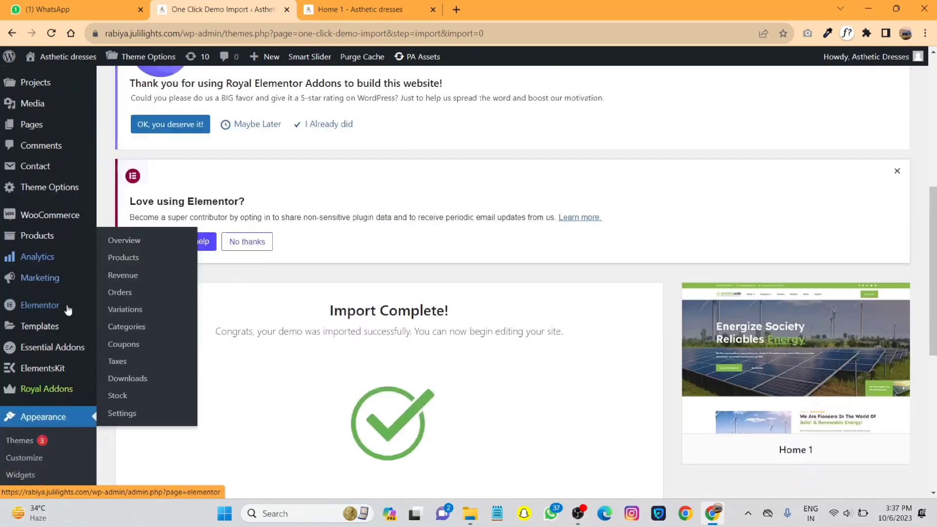
pyautogui.moveTo(64, 357)
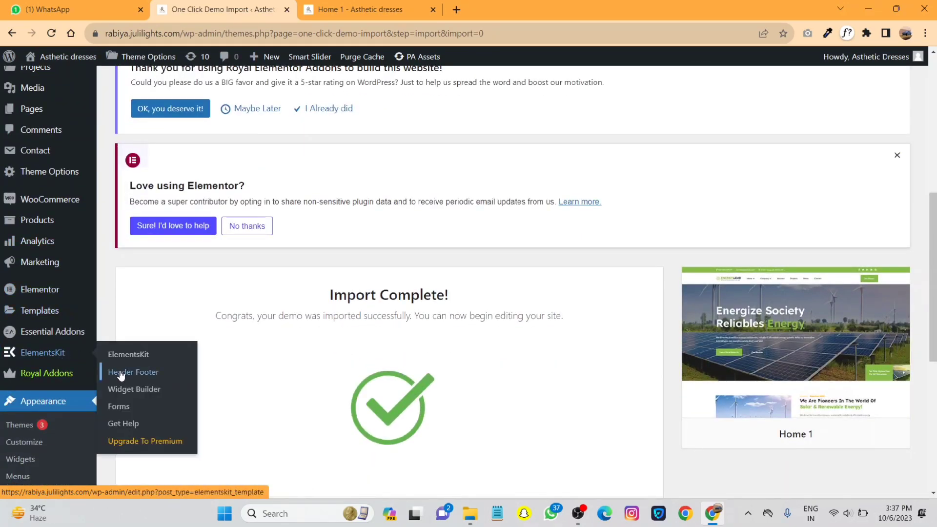
pyautogui.click(121, 374)
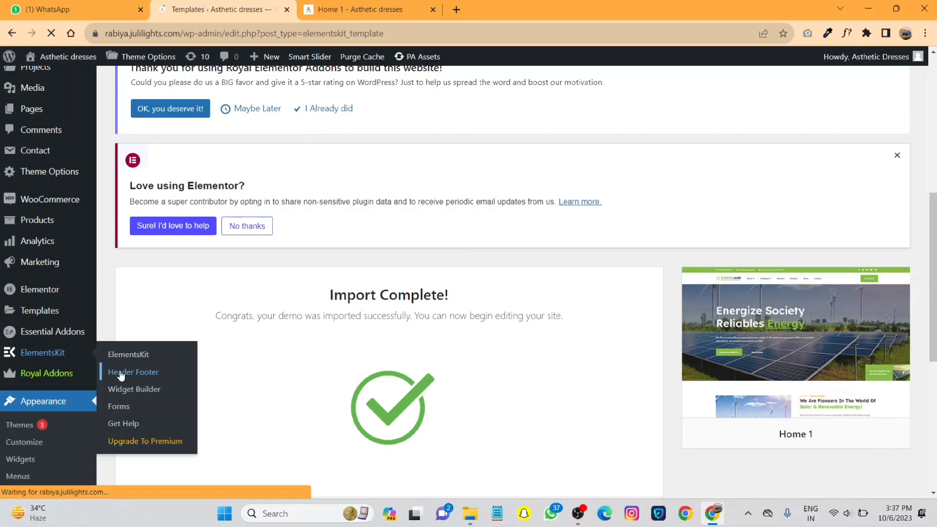
# Deactivate the active ElementsKit template titled Footer and save its settings.
pyautogui.scroll(-2, 296, 367)
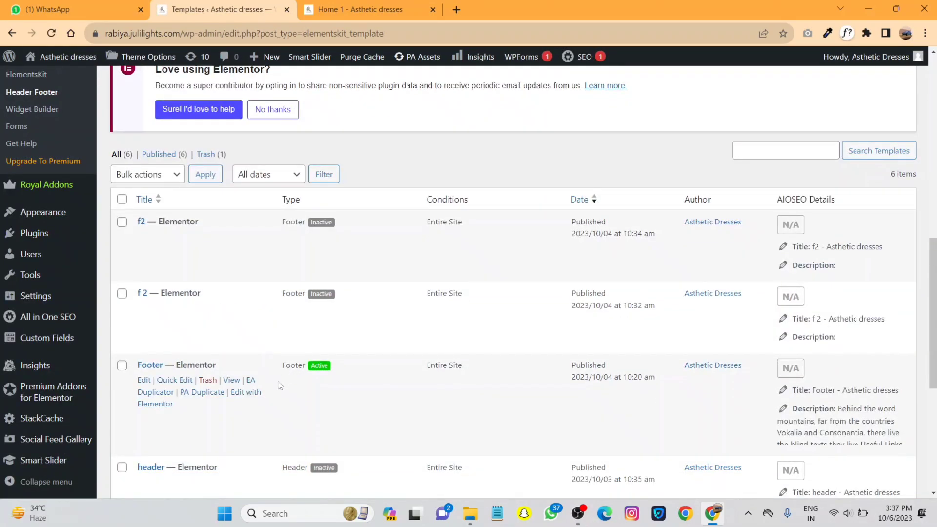
pyautogui.scroll(-2, 279, 386)
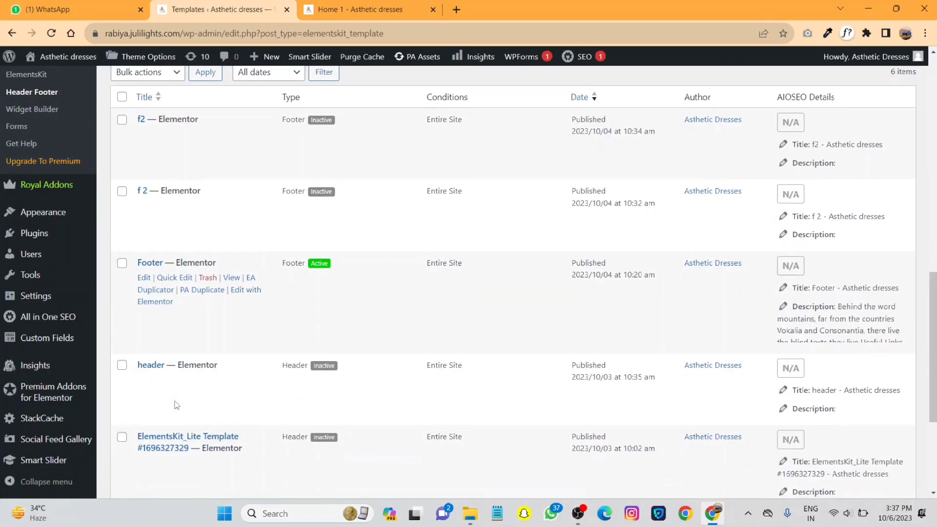
pyautogui.click(144, 279)
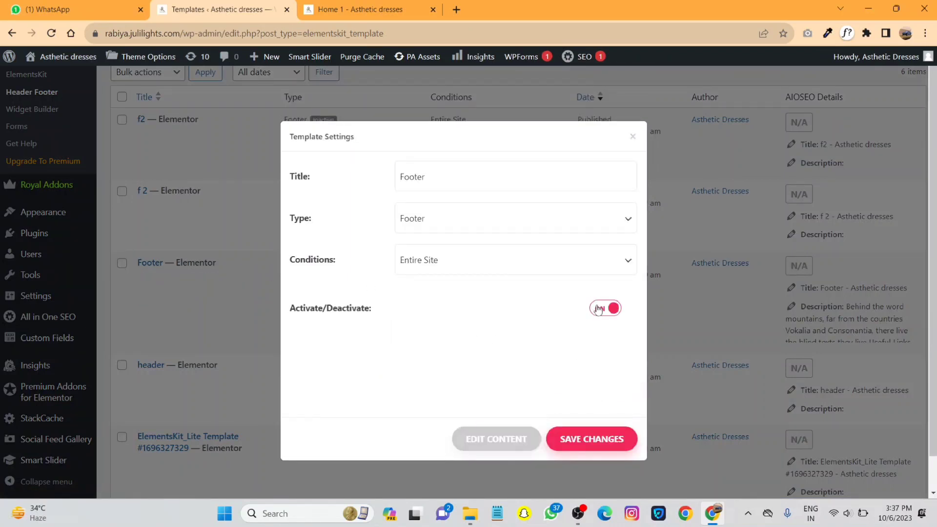
pyautogui.click(599, 309)
pyautogui.click(570, 441)
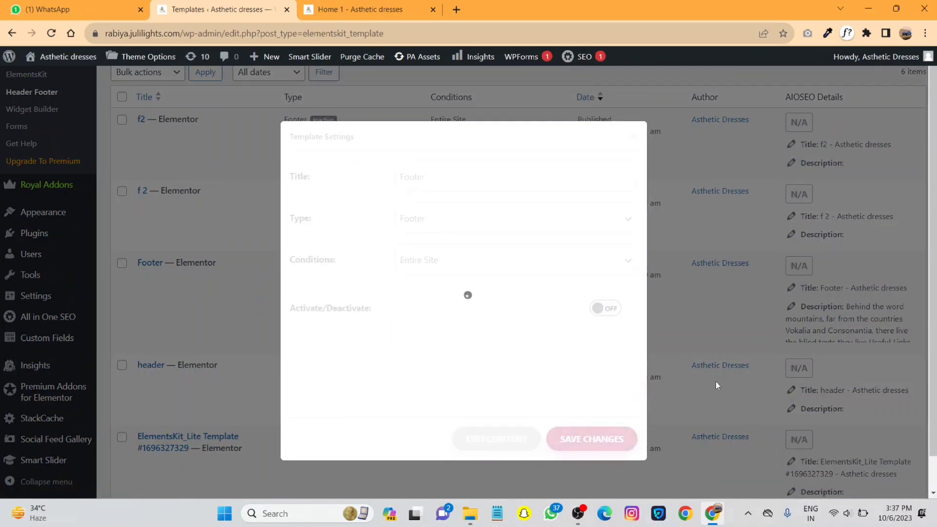
# Deactivate the active ElementsKit template titled Header and save its settings.
pyautogui.scroll(-5, 716, 381)
pyautogui.scroll(1, 715, 386)
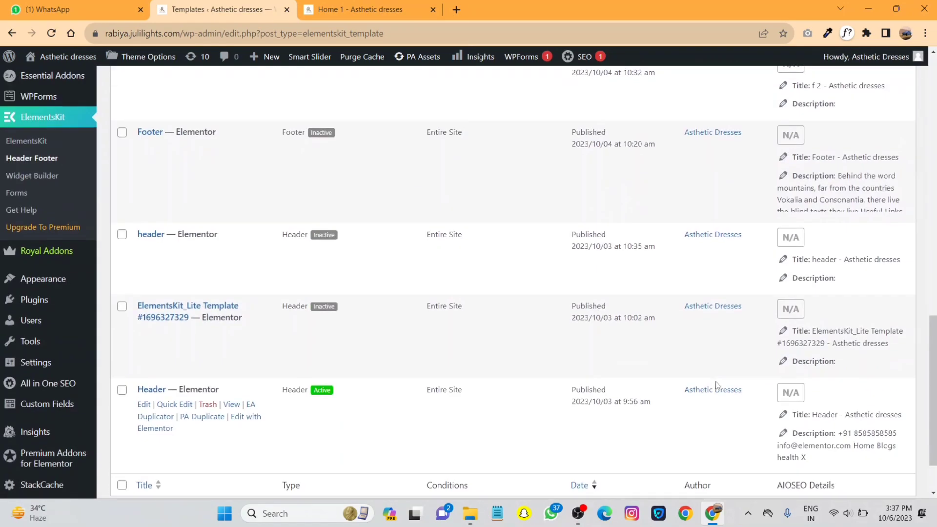
pyautogui.click(143, 405)
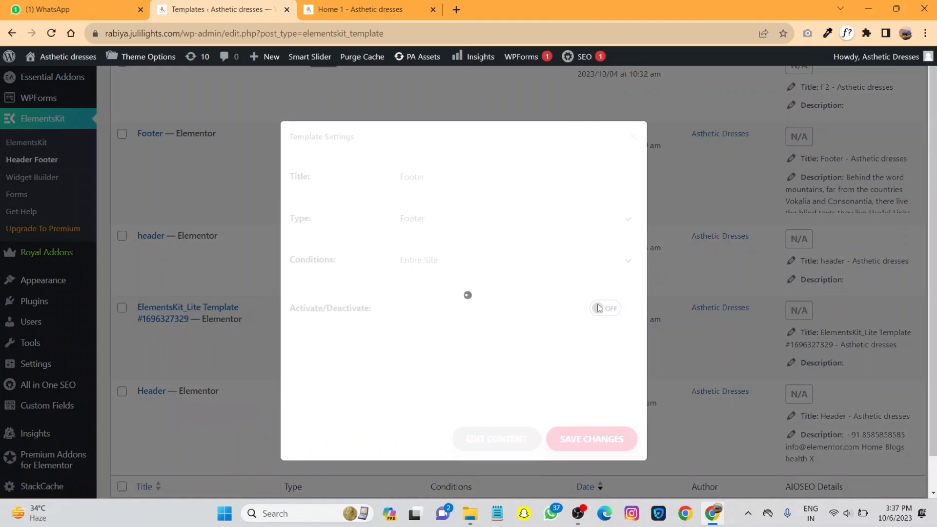
pyautogui.click(588, 440)
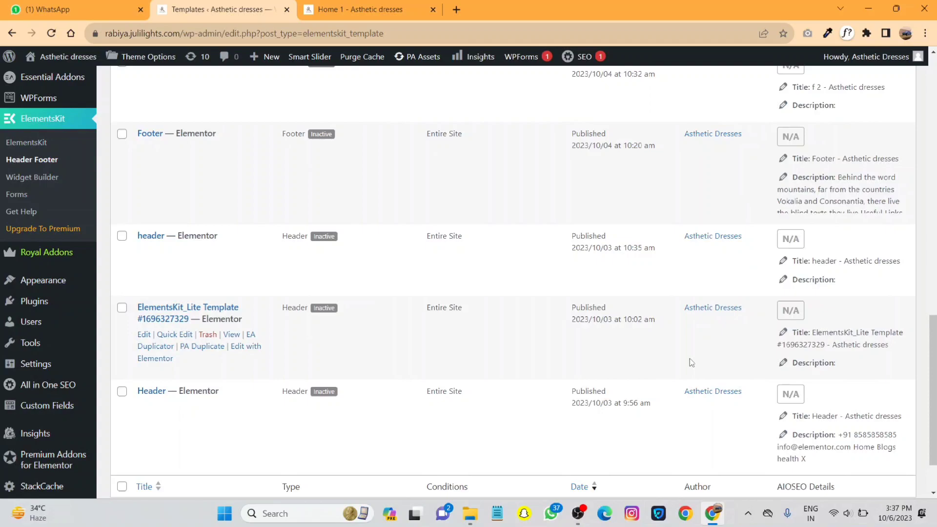
# Reload the site's home page and check the header at its beginning.
pyautogui.click(399, 6)
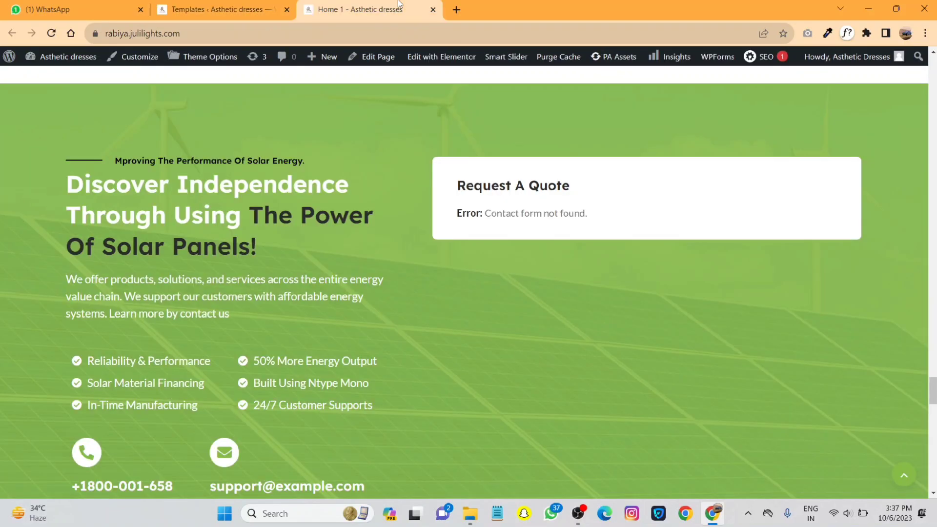
pyautogui.scroll(20, 397, 164)
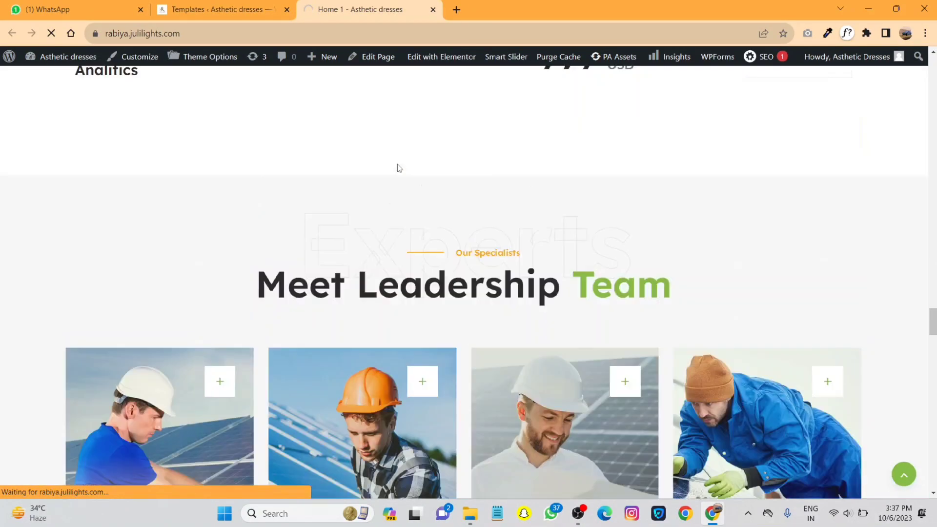
pyautogui.press('super+d')
pyautogui.press('super+d')
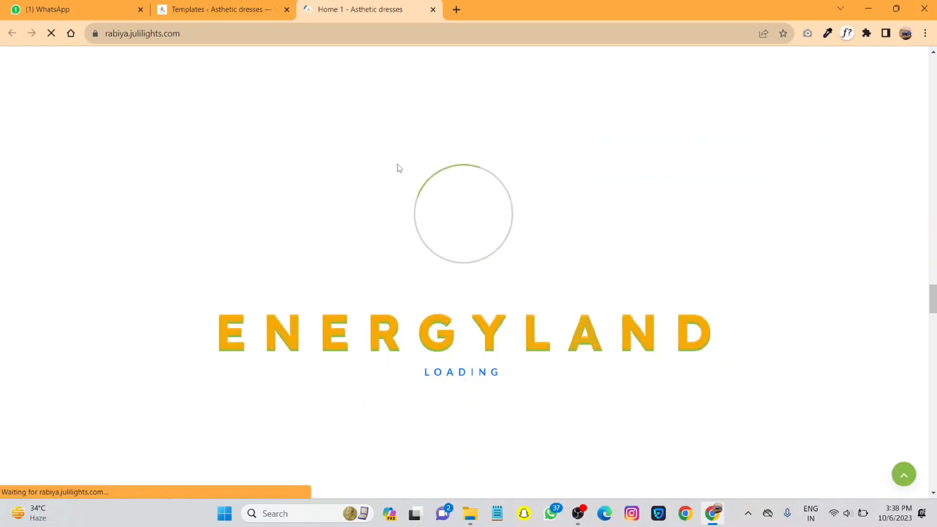
pyautogui.scroll(15, 564, 212)
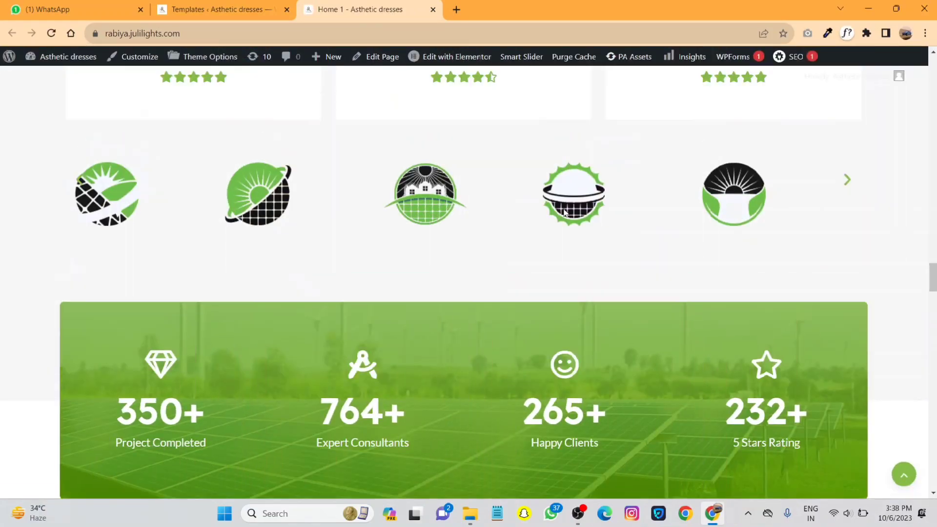
pyautogui.scroll(5, 564, 212)
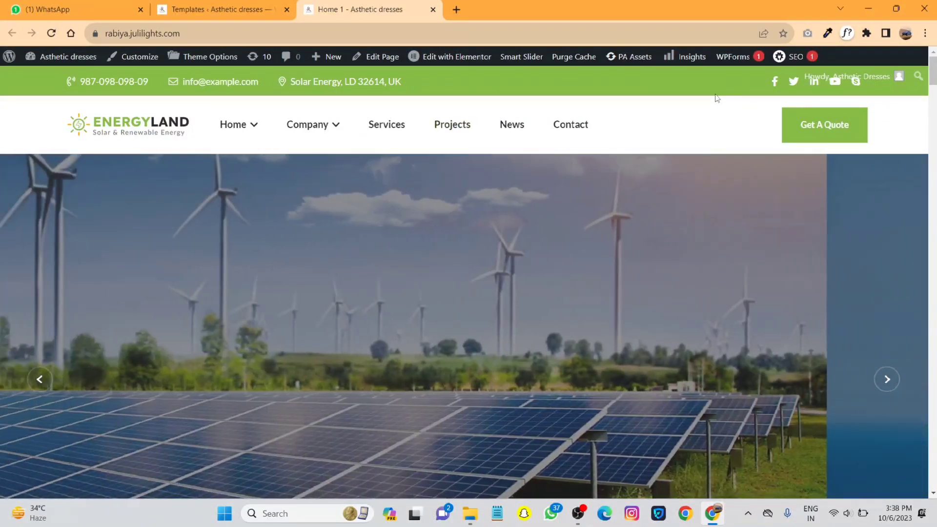
# View the next slide of the home page's hero slider and return to the previous one.
pyautogui.scroll(-2, 804, 268)
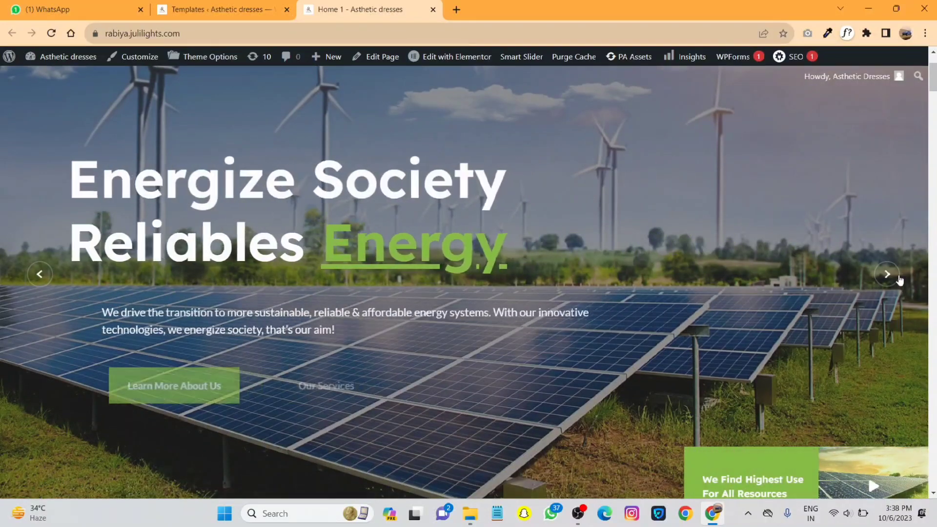
pyautogui.click(887, 275)
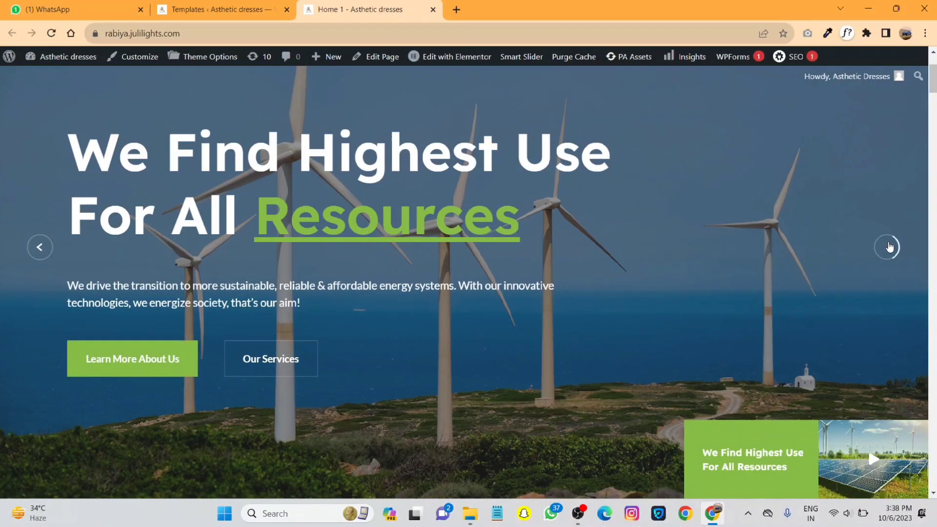
pyautogui.click(37, 251)
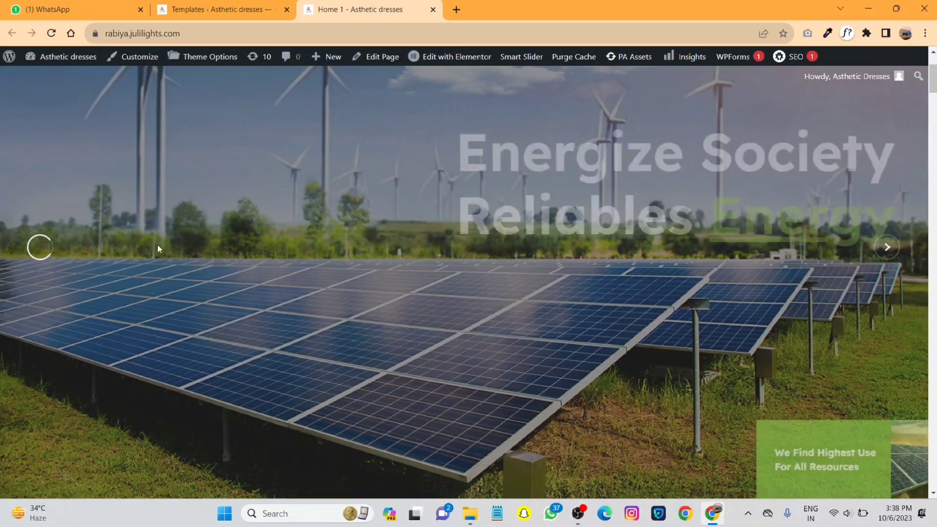
# Examine the home page sections from the company introduction through services, work process and testimonials to the pricing plan.
pyautogui.scroll(-5, 250, 280)
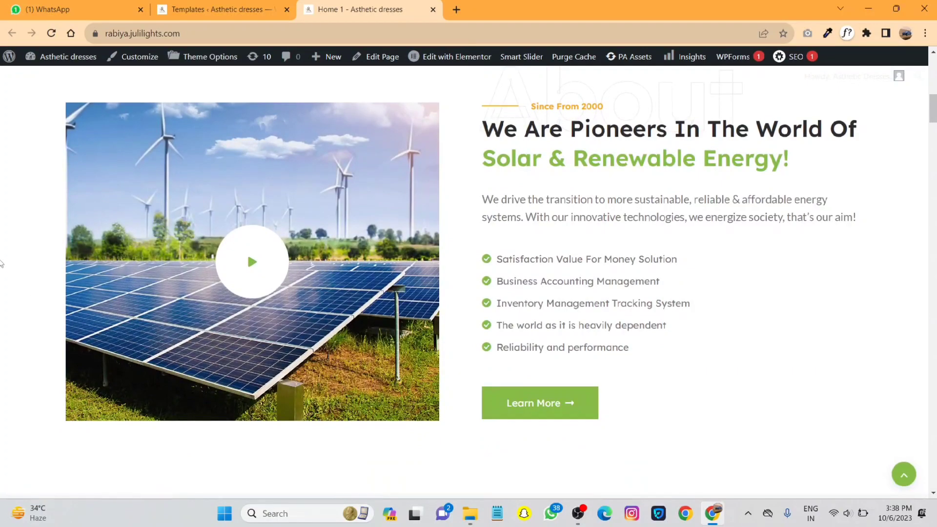
pyautogui.scroll(-5, 530, 252)
pyautogui.scroll(-4, 530, 252)
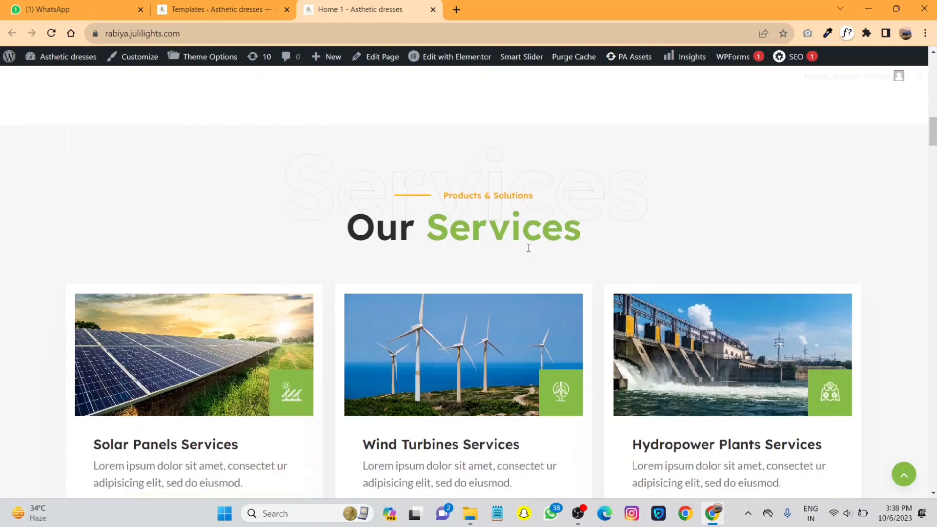
pyautogui.scroll(-3, 438, 211)
pyautogui.scroll(-7, 432, 220)
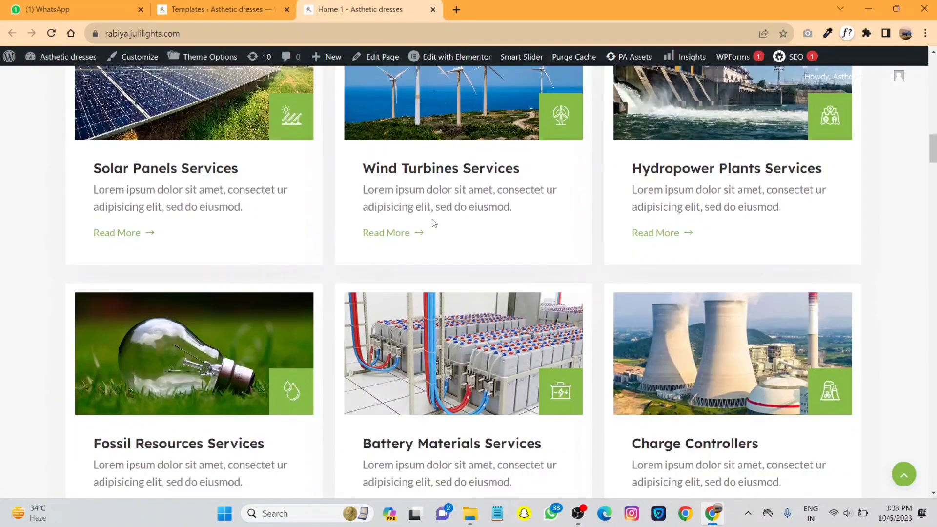
pyautogui.scroll(-9, 613, 188)
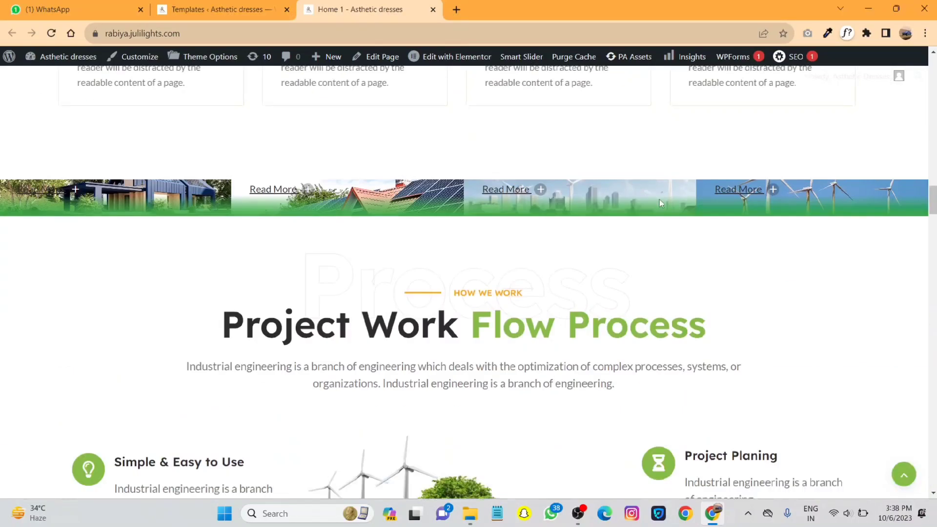
pyautogui.scroll(-9, 519, 223)
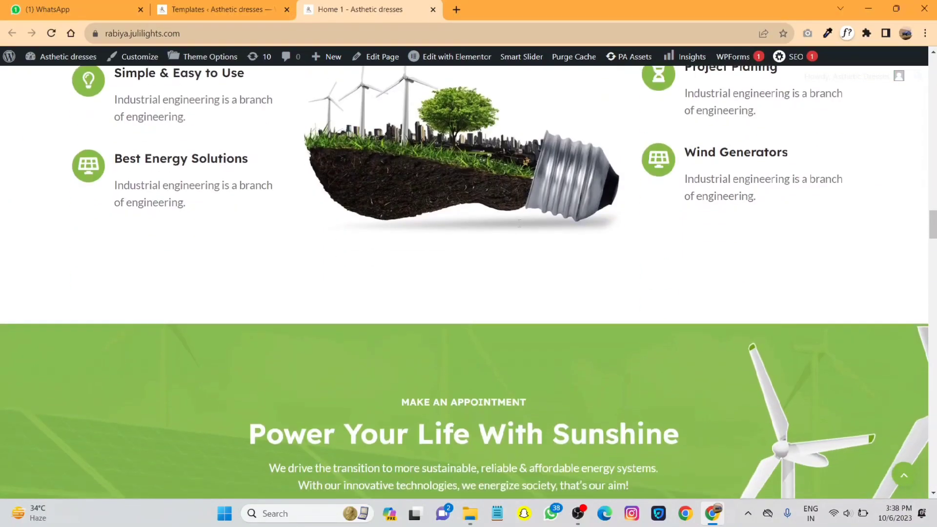
pyautogui.scroll(-2, 520, 228)
pyautogui.scroll(-5, 521, 228)
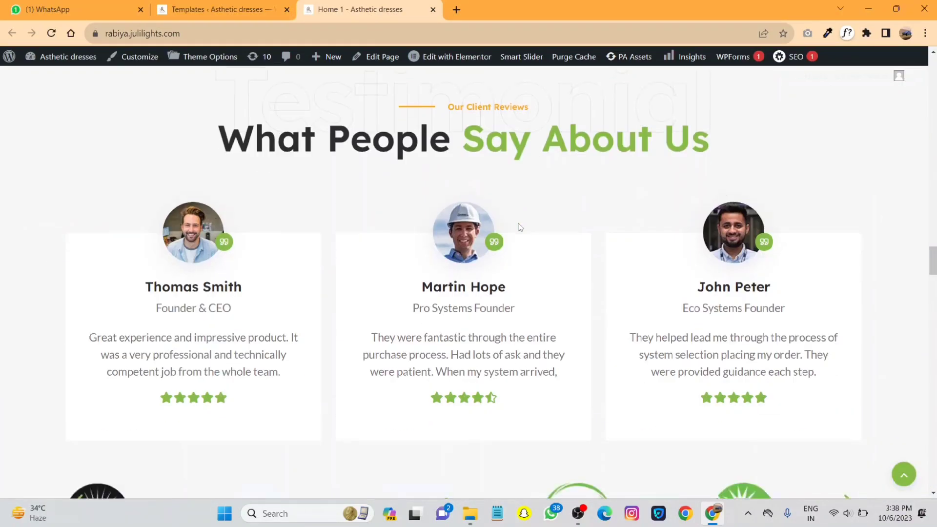
pyautogui.scroll(-11, 521, 227)
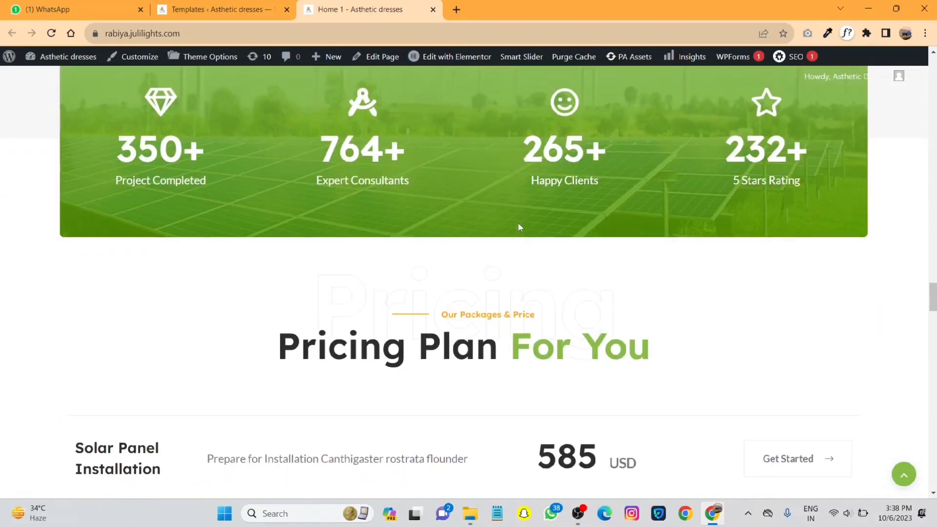
# Examine the home page again from the hero section through the statistics counters to the pricing plan.
pyautogui.scroll(3, 519, 226)
pyautogui.scroll(-5, 342, 246)
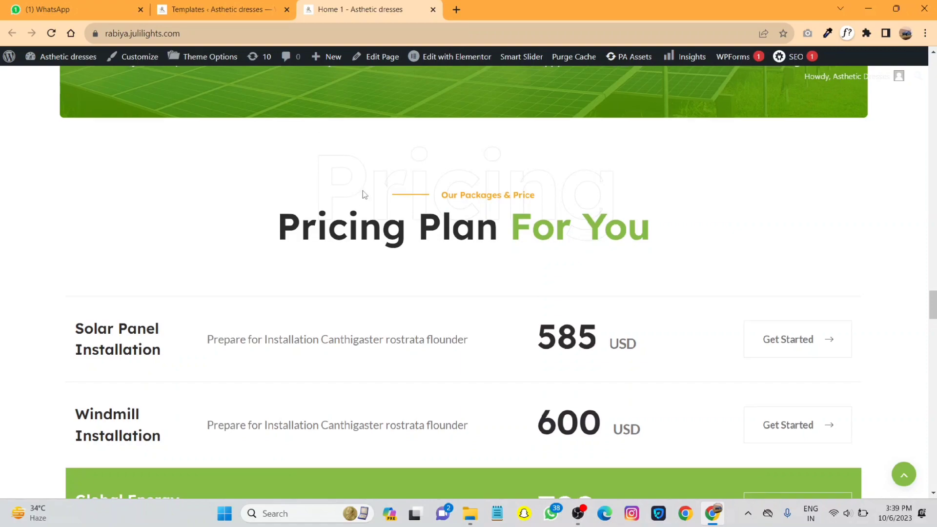
pyautogui.scroll(10, 363, 193)
pyautogui.scroll(10, 363, 194)
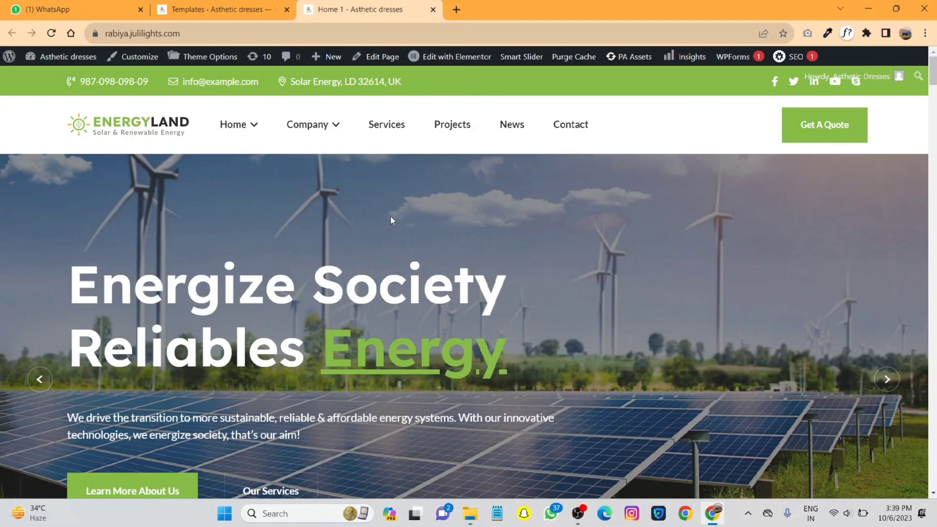
pyautogui.scroll(-20, 390, 217)
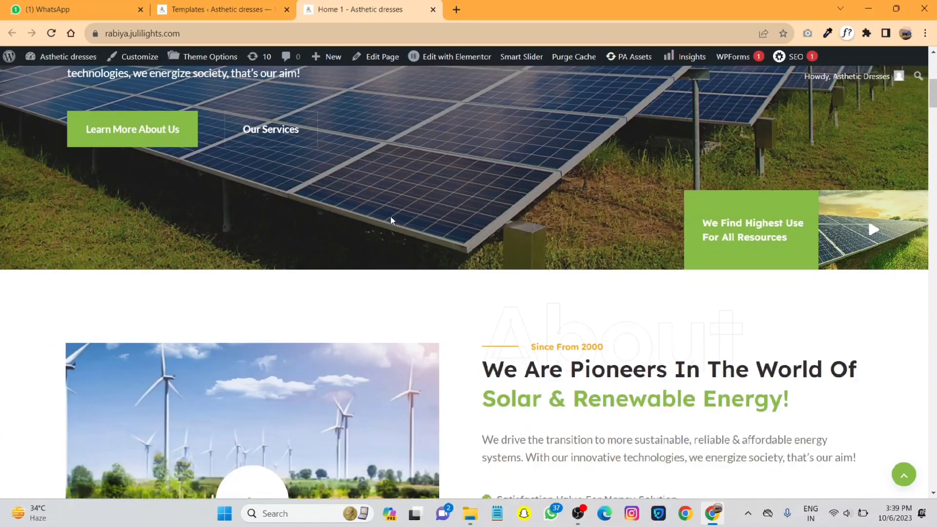
pyautogui.scroll(-20, 390, 217)
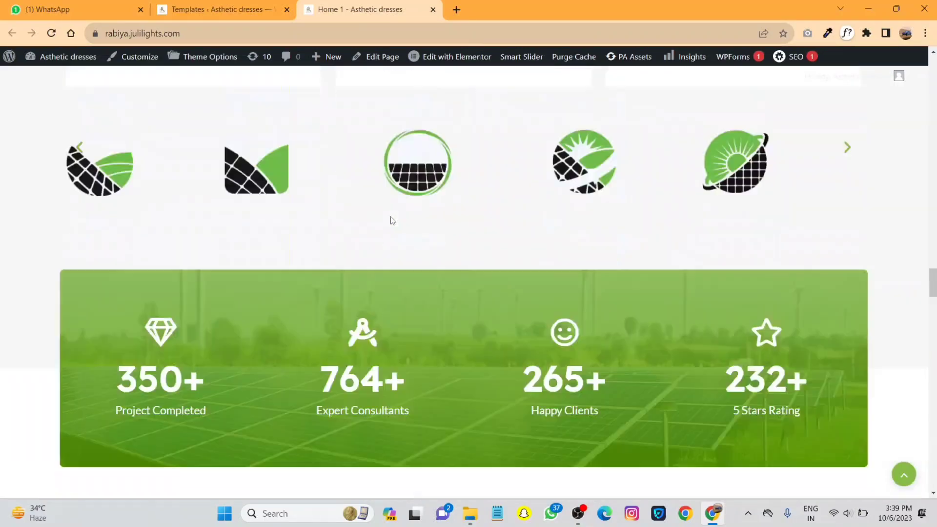
pyautogui.scroll(4, 390, 217)
pyautogui.scroll(2, 390, 220)
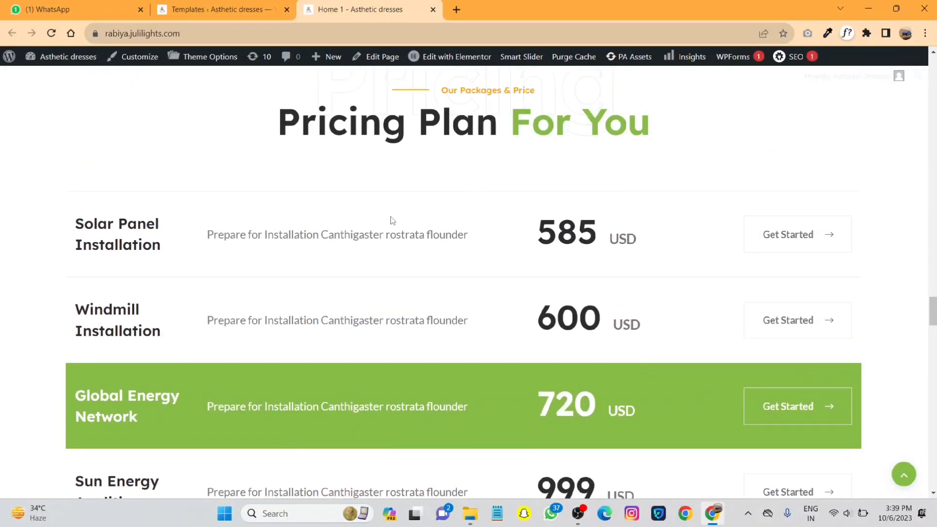
# Highlight the Solar Panel Installation price in the home page's pricing plan.
pyautogui.doubleClick(579, 237)
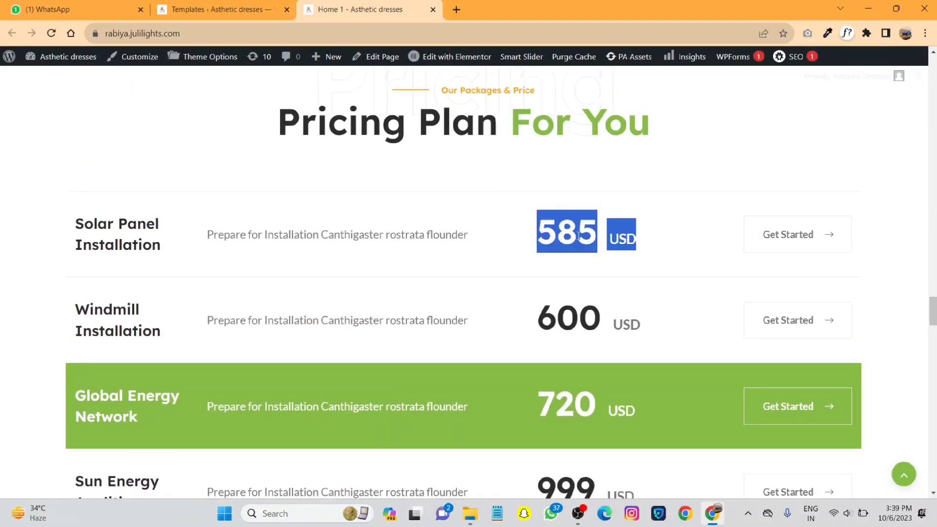
pyautogui.doubleClick(579, 236)
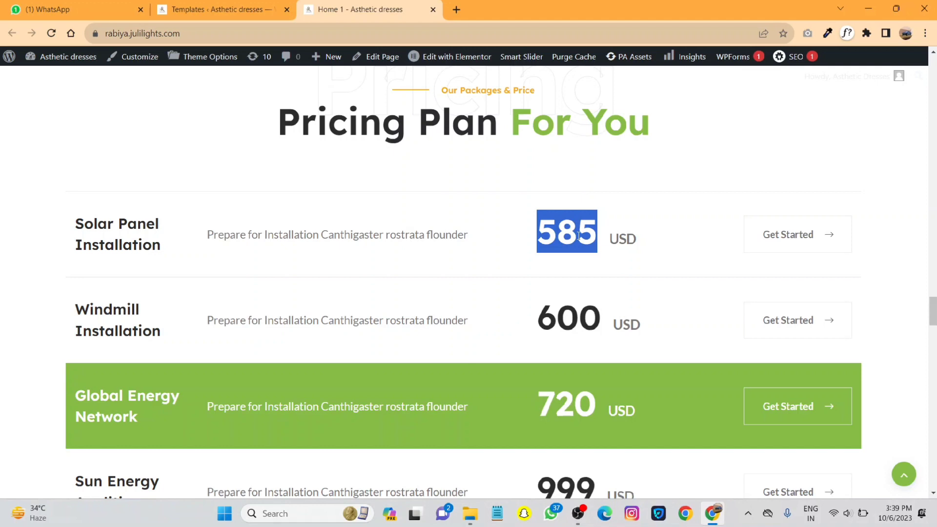
pyautogui.click(578, 235)
pyautogui.doubleClick(578, 235)
# Review the home page's hero section and company introduction, and return to the site header.
pyautogui.scroll(20, 578, 236)
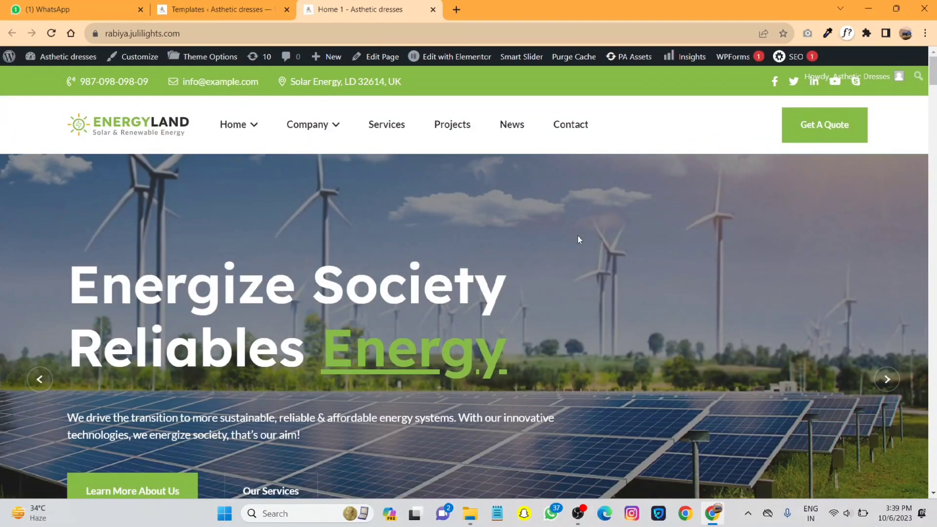
pyautogui.scroll(-3, 578, 236)
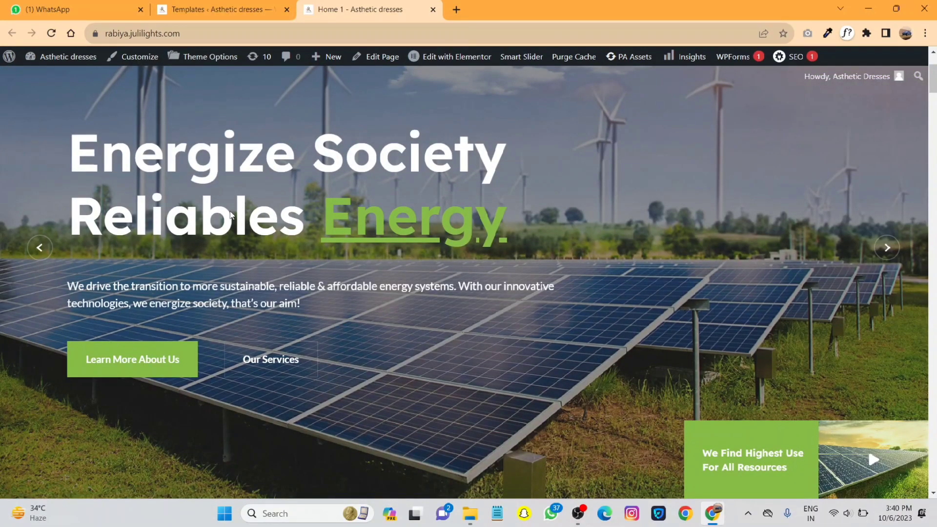
pyautogui.scroll(-3, 230, 215)
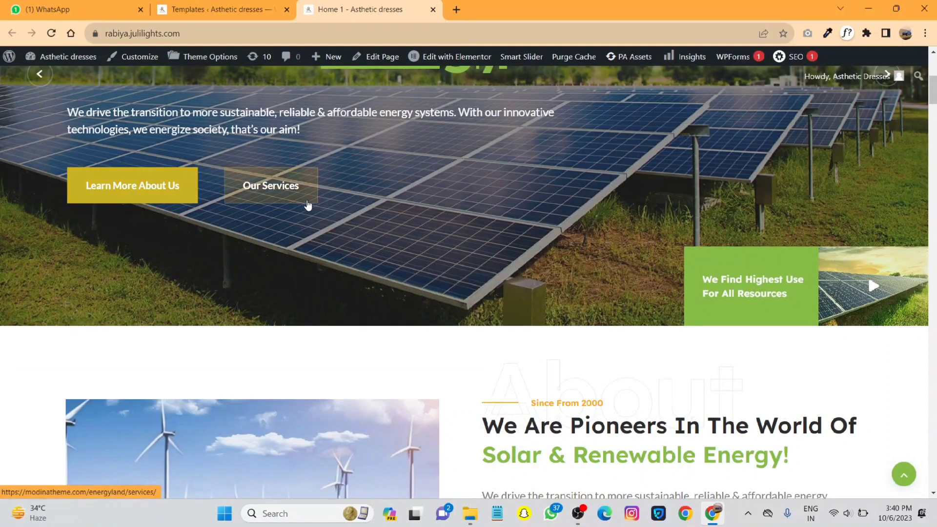
pyautogui.scroll(-5, 307, 203)
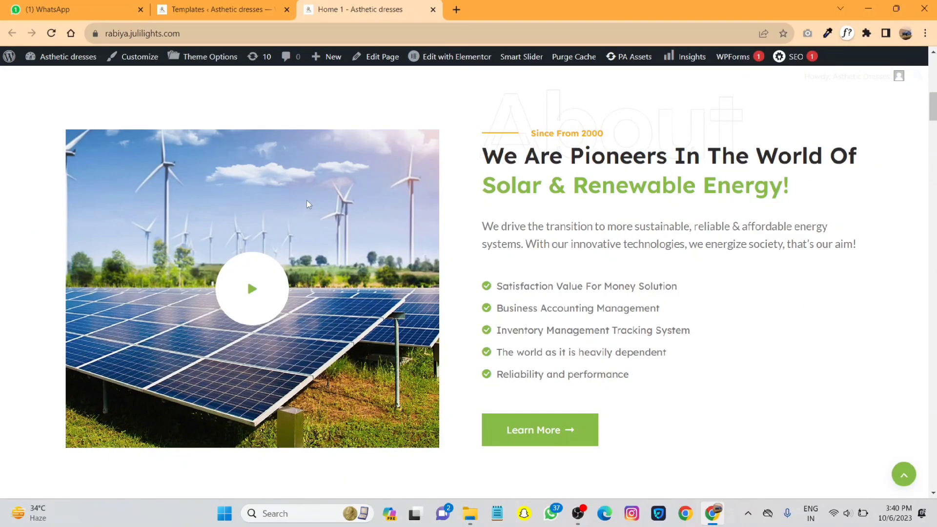
pyautogui.scroll(-5, 308, 205)
pyautogui.scroll(13, 309, 204)
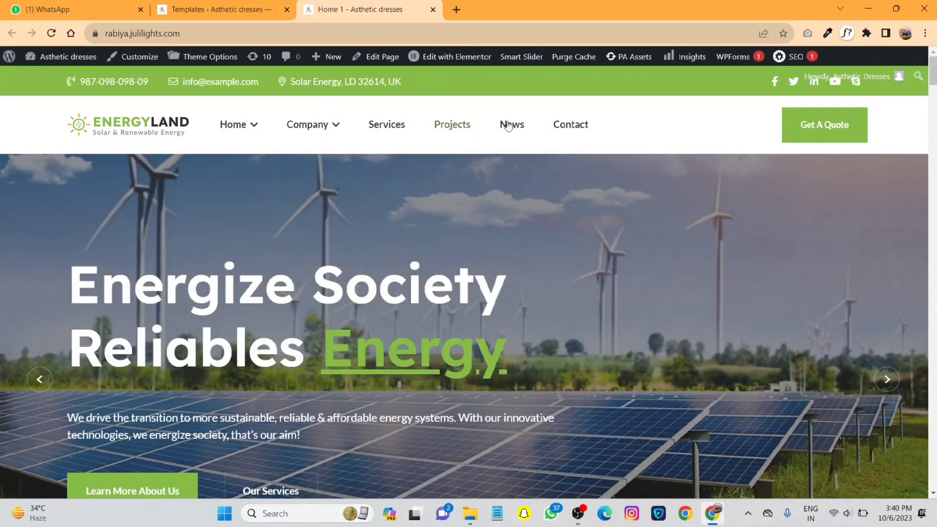
# Open the Company section's About Us page and the Services page in separate browser tabs, and switch to About Us.
pyautogui.moveTo(307, 125)
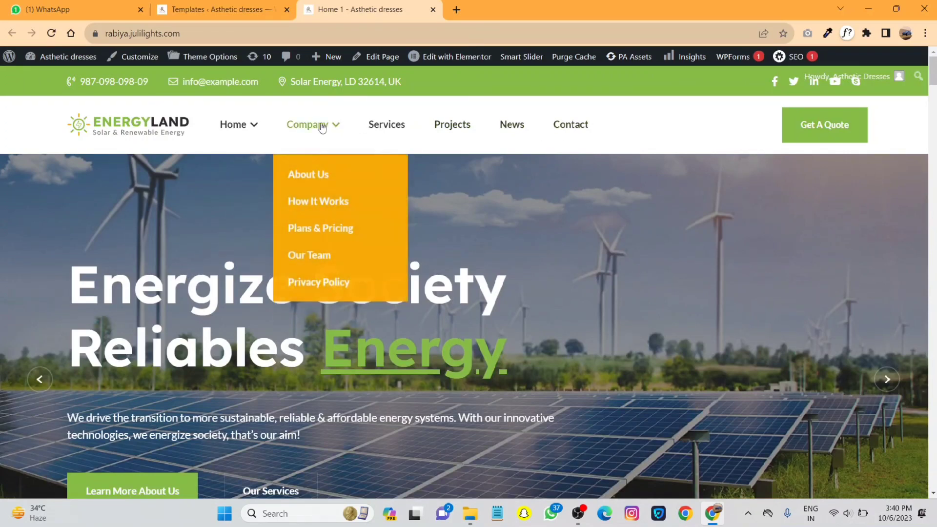
pyautogui.middleClick(312, 173)
pyautogui.middleClick(387, 125)
pyautogui.click(507, 10)
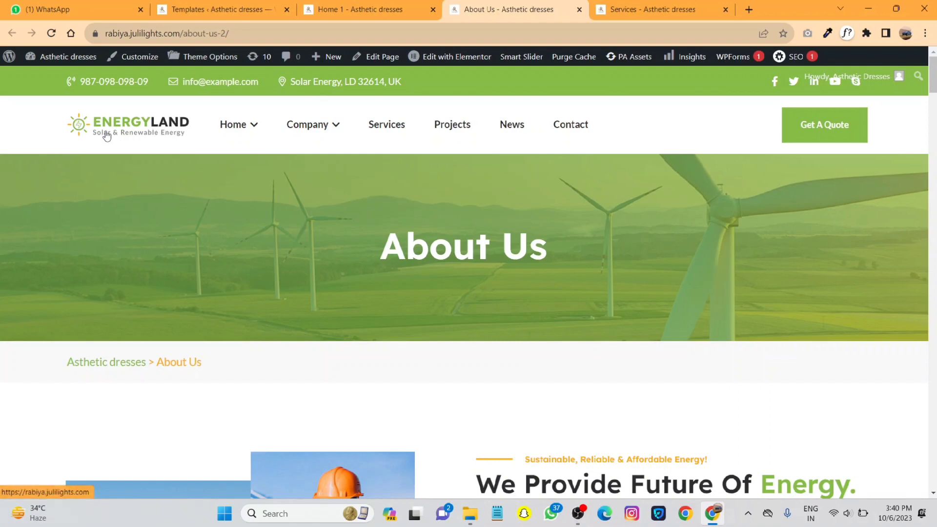
# Review the About Us page from its introduction and progress bars through the offered services.
pyautogui.scroll(-6, 536, 295)
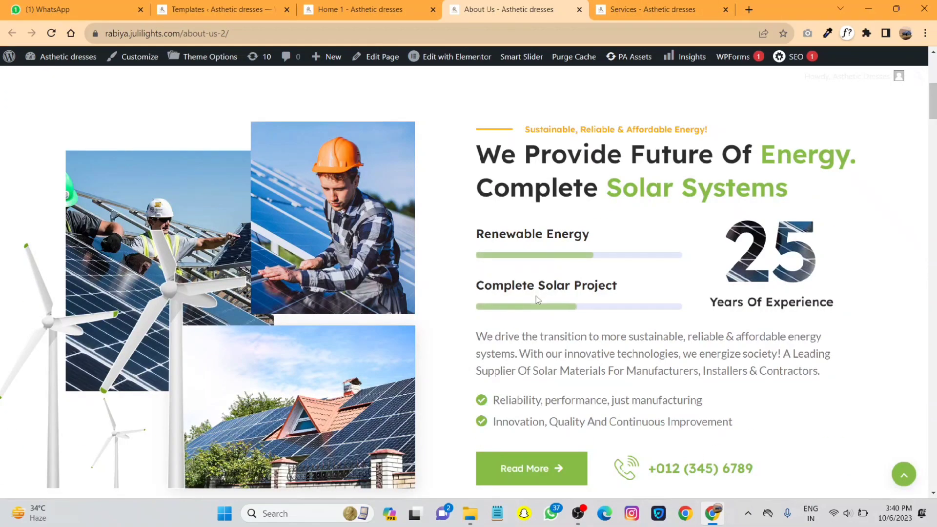
pyautogui.scroll(-1, 638, 259)
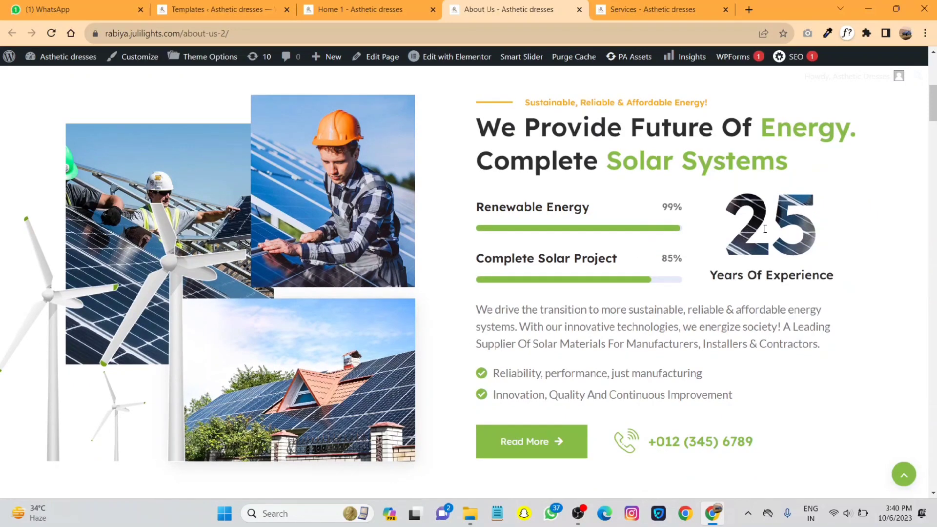
pyautogui.scroll(-15, 766, 229)
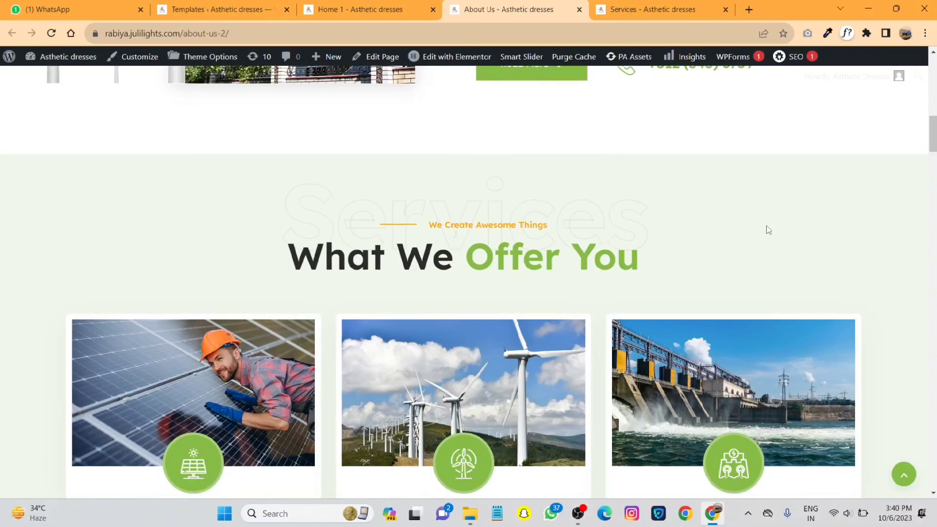
pyautogui.scroll(4, 654, 267)
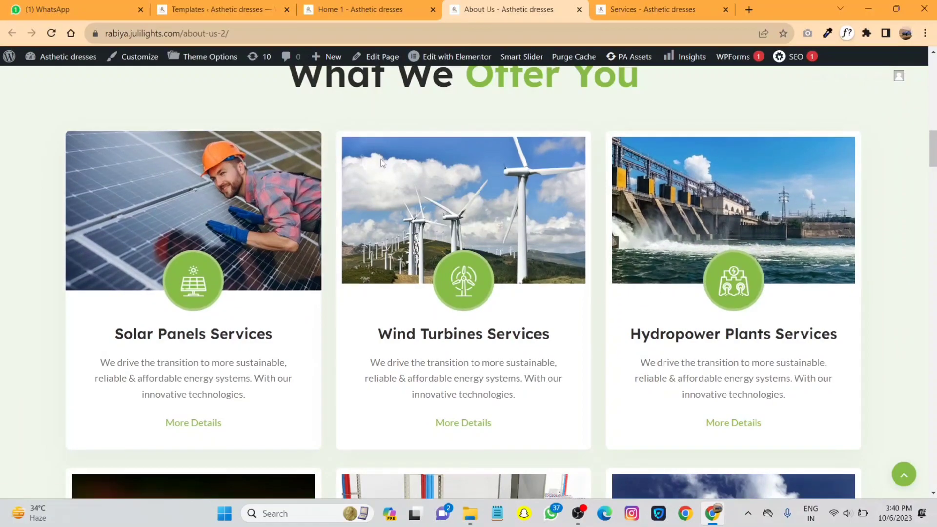
pyautogui.scroll(-6, 752, 163)
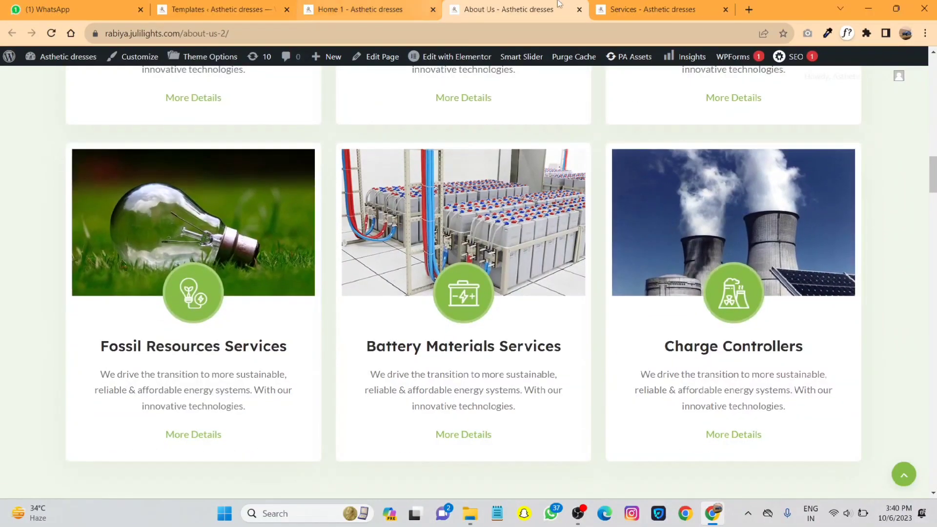
# Switch to the Services page and review its service cards and the content down to the footer.
pyautogui.hotkey('ctrl', 'Tab')
pyautogui.scroll(-6, 517, 271)
pyautogui.scroll(-15, 516, 271)
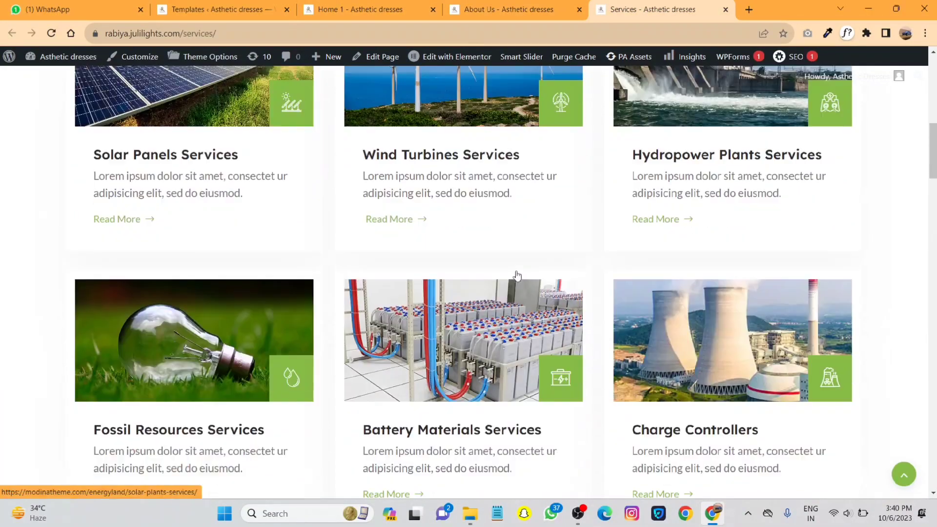
pyautogui.scroll(-5, 517, 275)
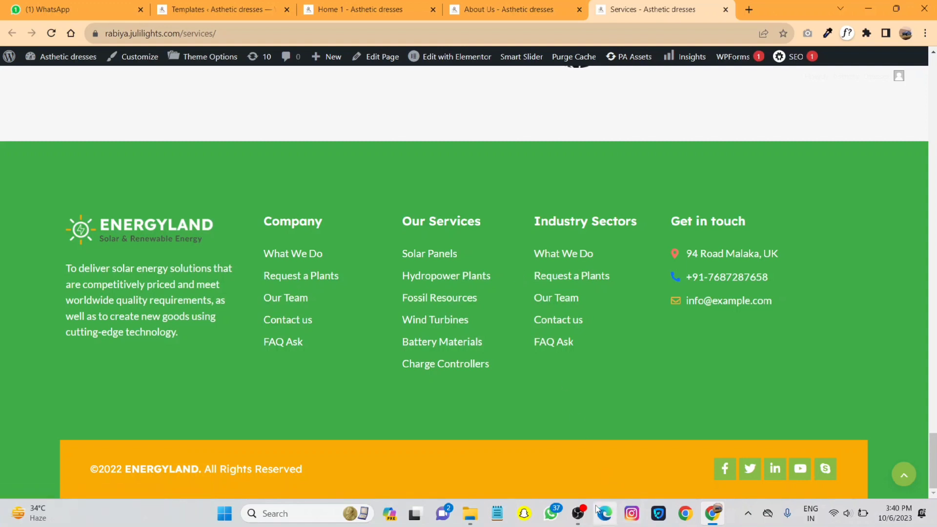
pyautogui.moveTo(581, 522)
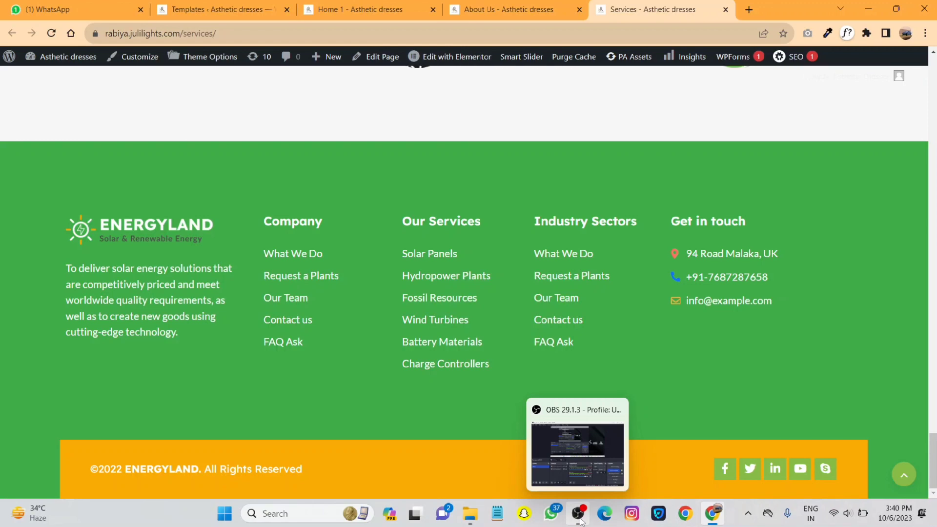
pyautogui.click(580, 515)
pyautogui.click(579, 515)
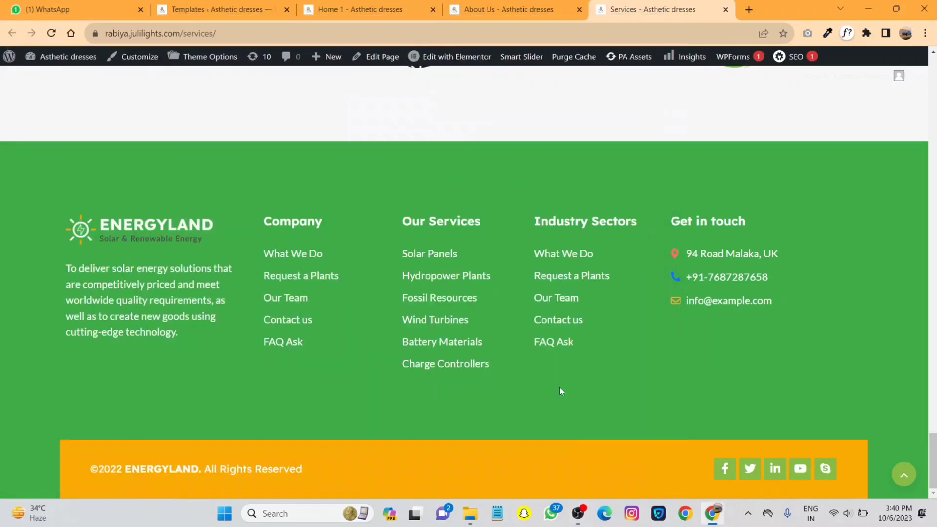
pyautogui.scroll(2, 559, 387)
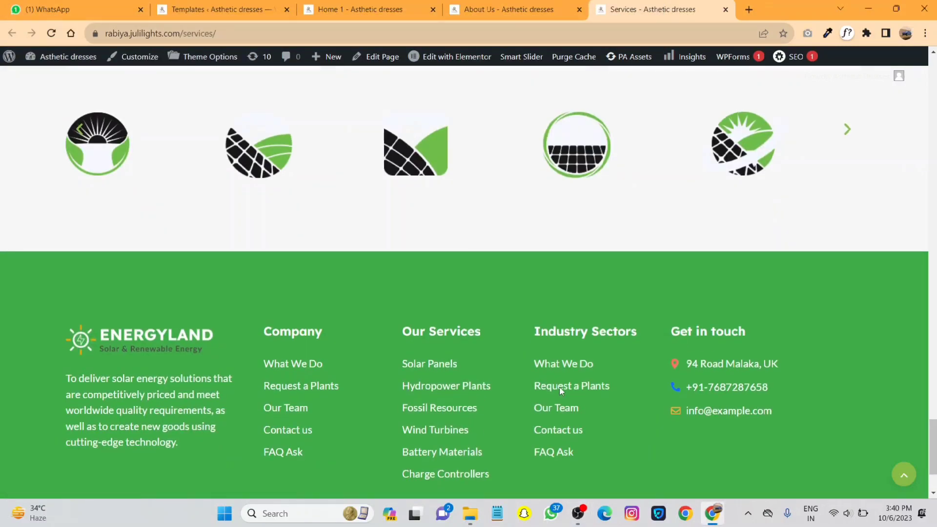
pyautogui.scroll(-2, 560, 389)
pyautogui.click(578, 513)
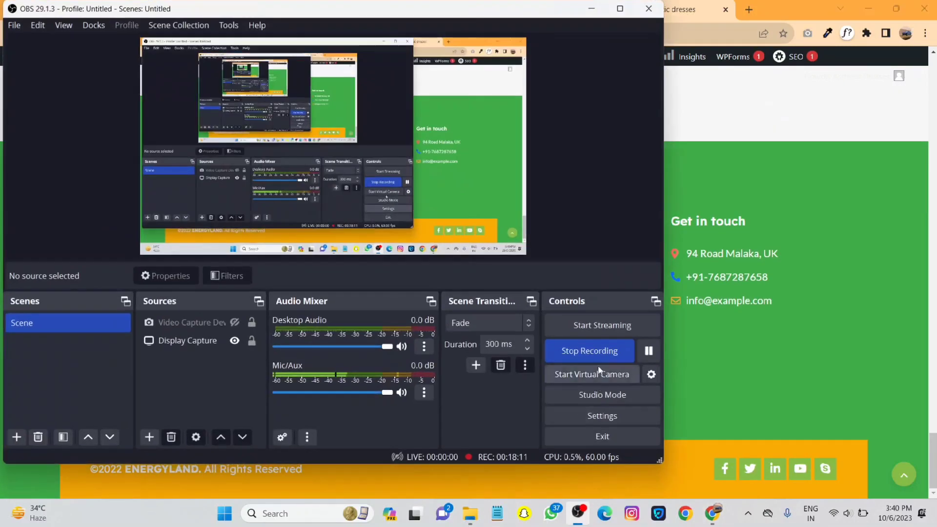